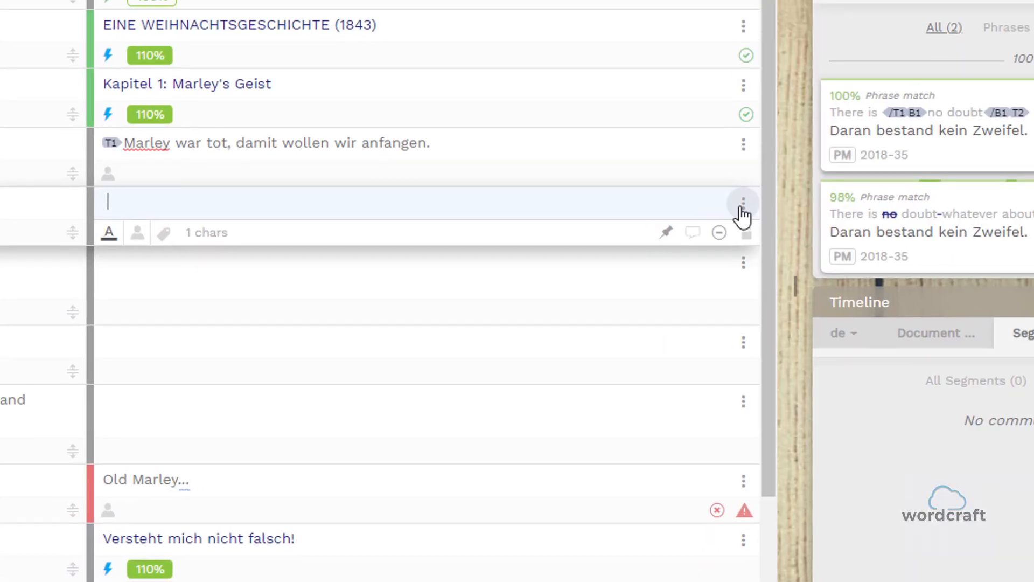
Copy only the source markup into the German target of segment 4-2 and delete the inserted tags again.
left_click(743, 214)
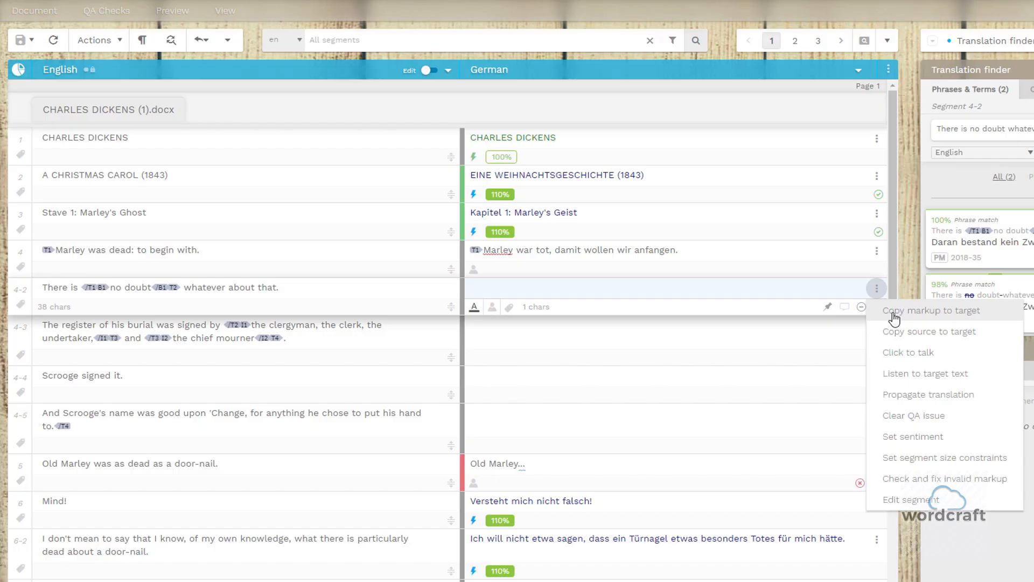
left_click(894, 316)
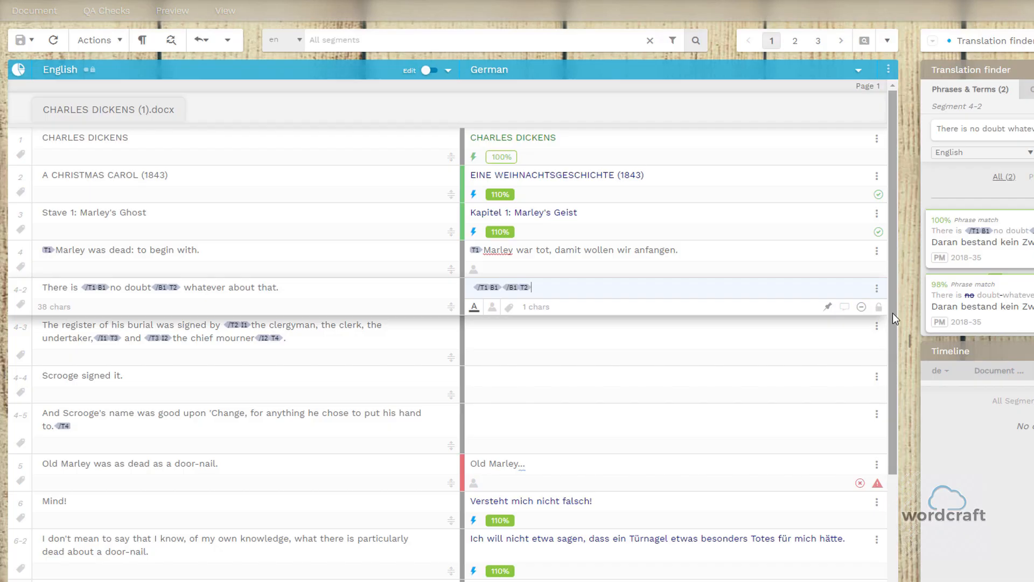
key("BackSpace")
key("BackSpace")
key("BackSpace")
key("BackSpace")
Copy the full English source into the German target of segment 4-2 and clear the target text again.
left_click(877, 290)
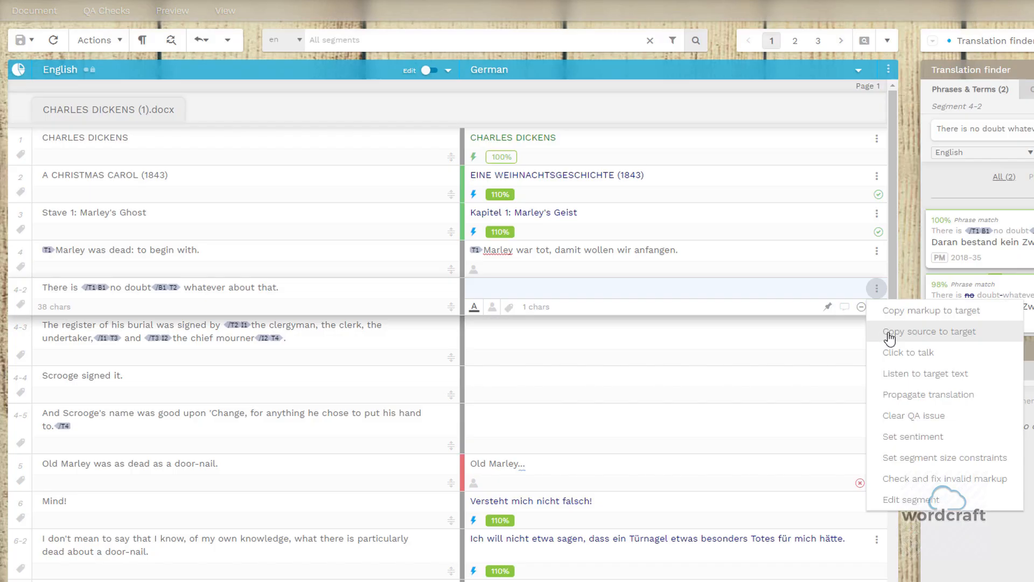
left_click(884, 337)
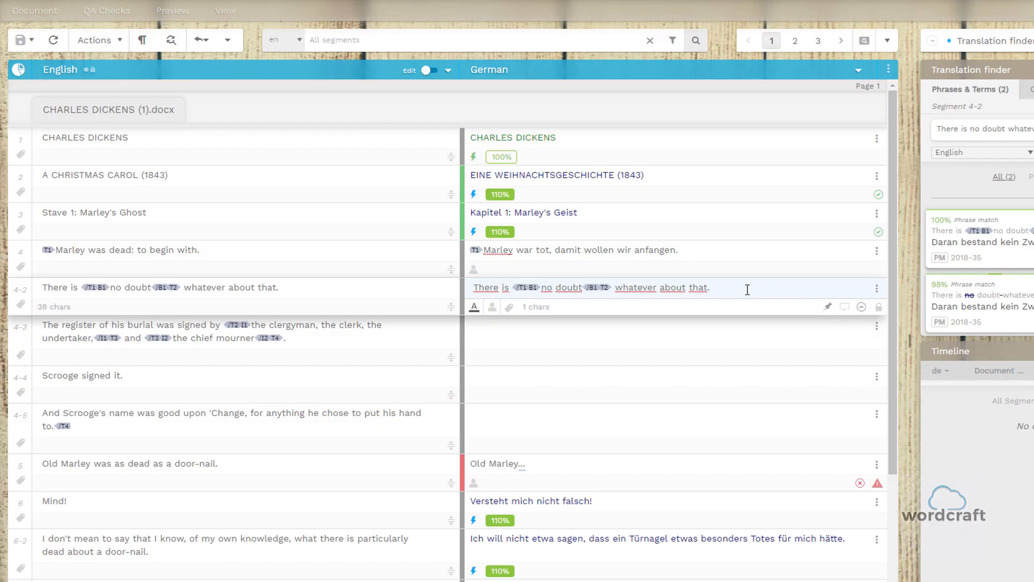
left_click_drag(747, 289, 495, 294)
key("BackSpace")
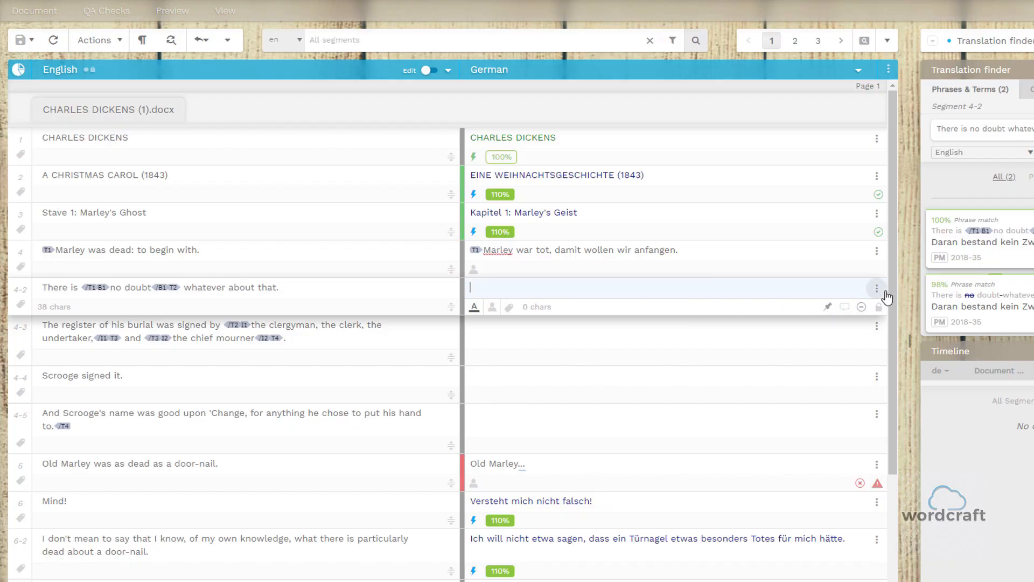
Start voice dictation for the German target of segment 4-2 and close it without dictating.
left_click(878, 289)
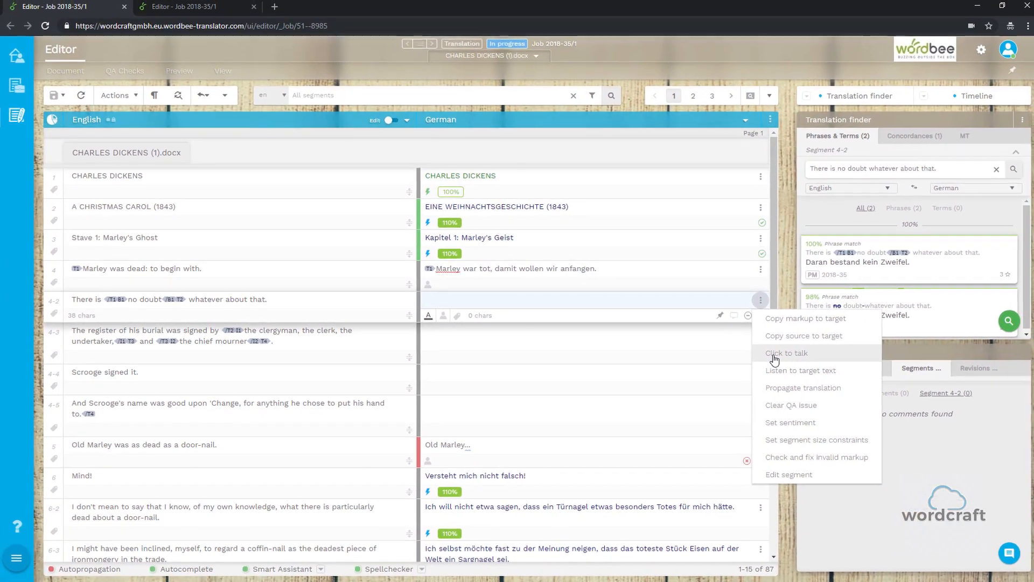
left_click(784, 356)
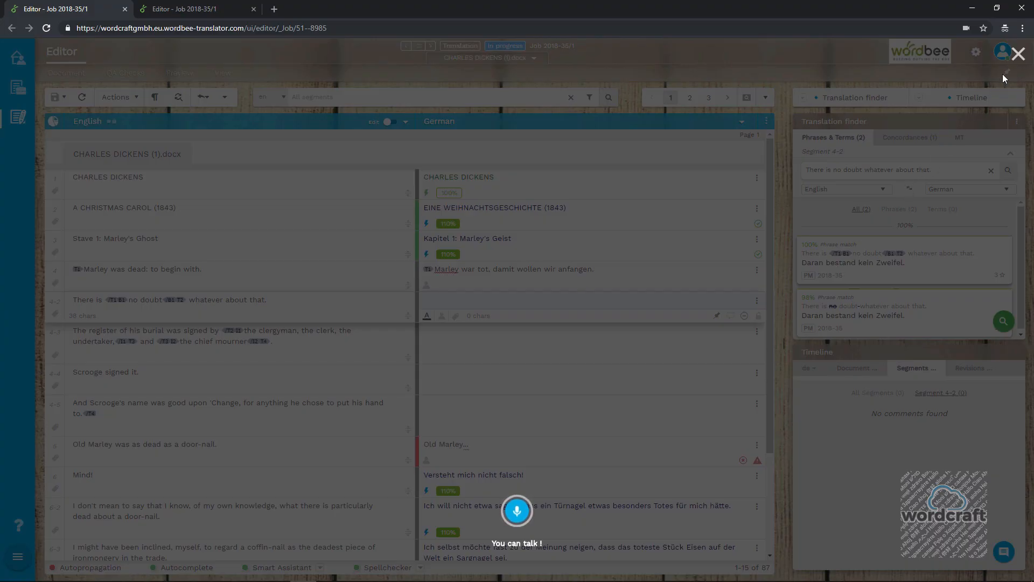
left_click(1016, 57)
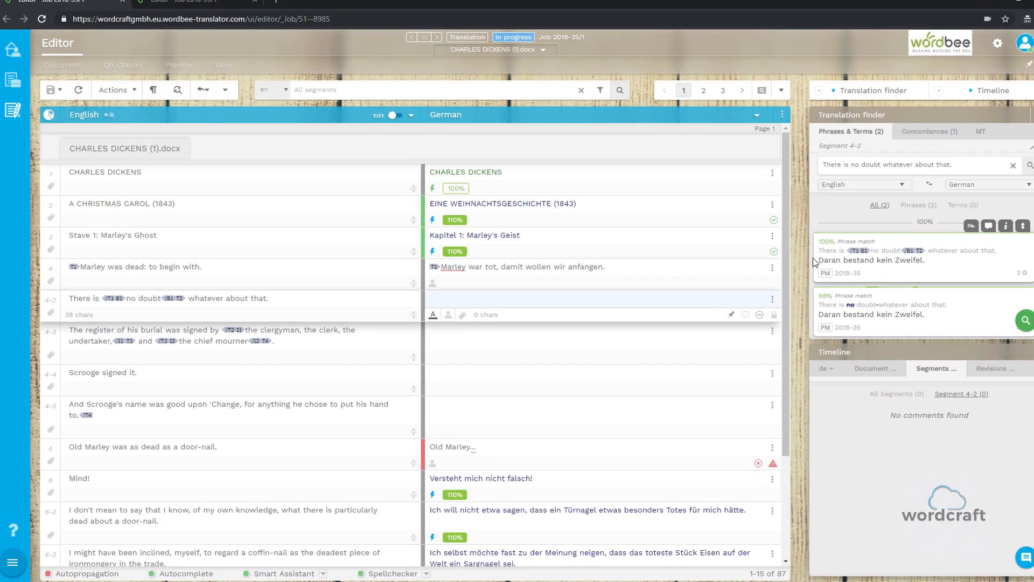
Listen to the German target text of segment 3, "Kapitel 1: Marley's Geist".
left_click(772, 299)
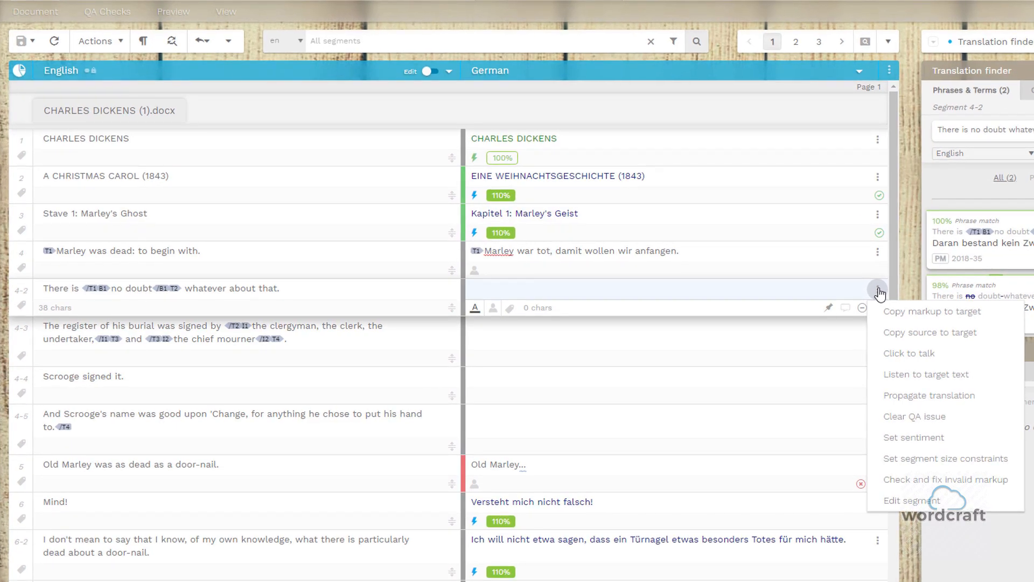
left_click(878, 218)
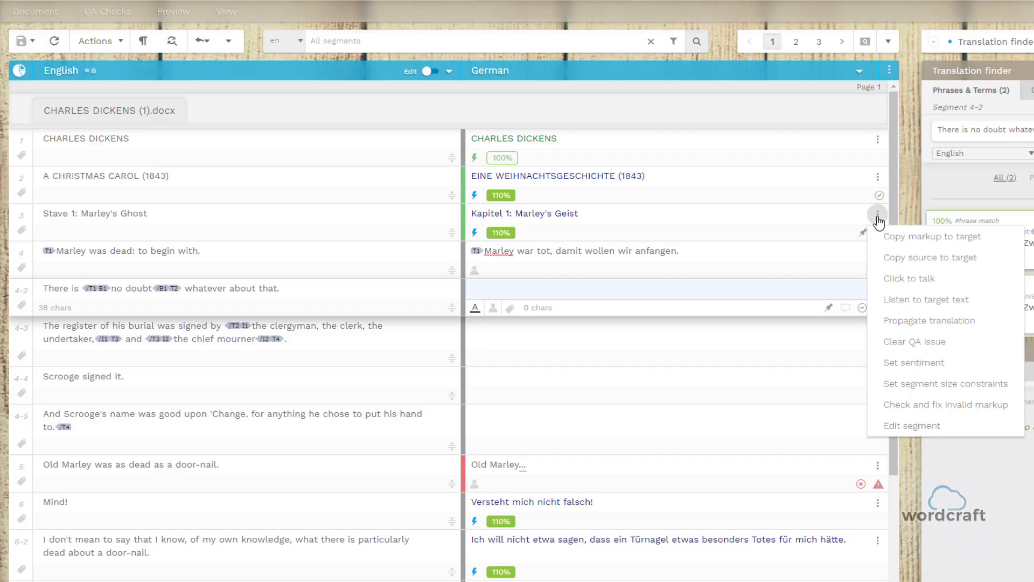
left_click(902, 308)
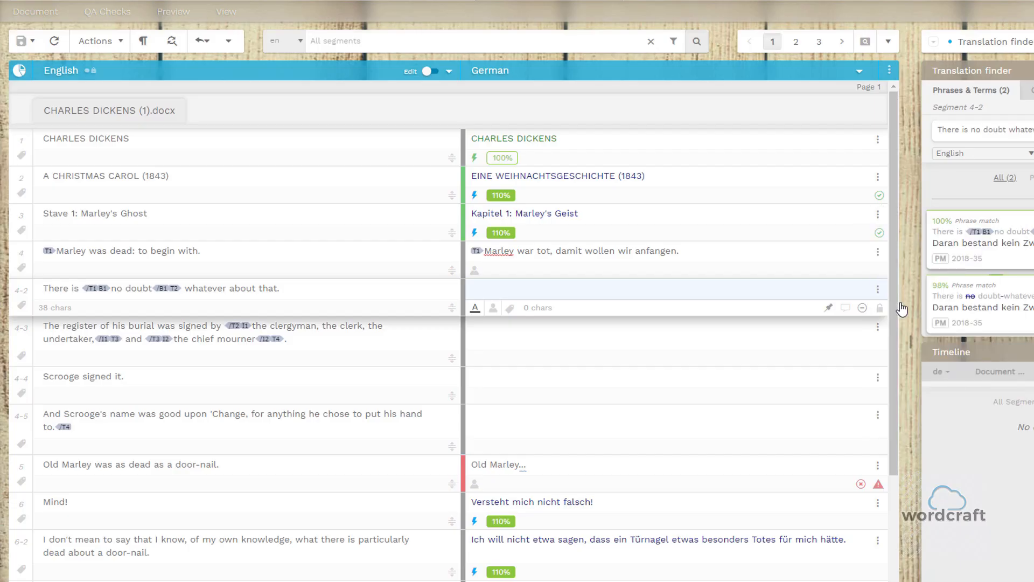
left_click(877, 216)
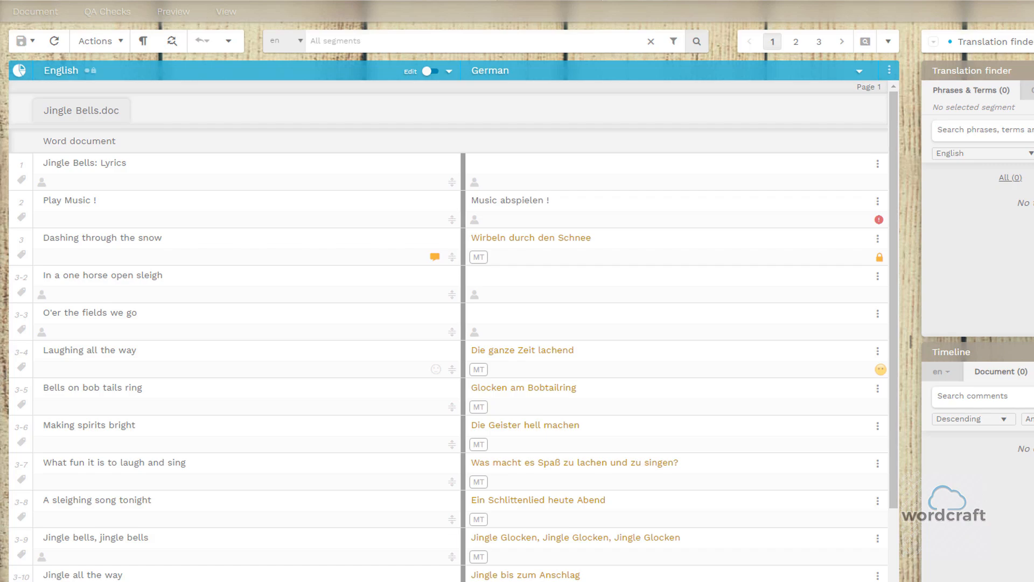
Replace the German translation of segment 3-9 in Jingle Bells.doc with "Jingle bells, jingle bells" and leave the segment to save it.
scroll(587, 329, "down", 1)
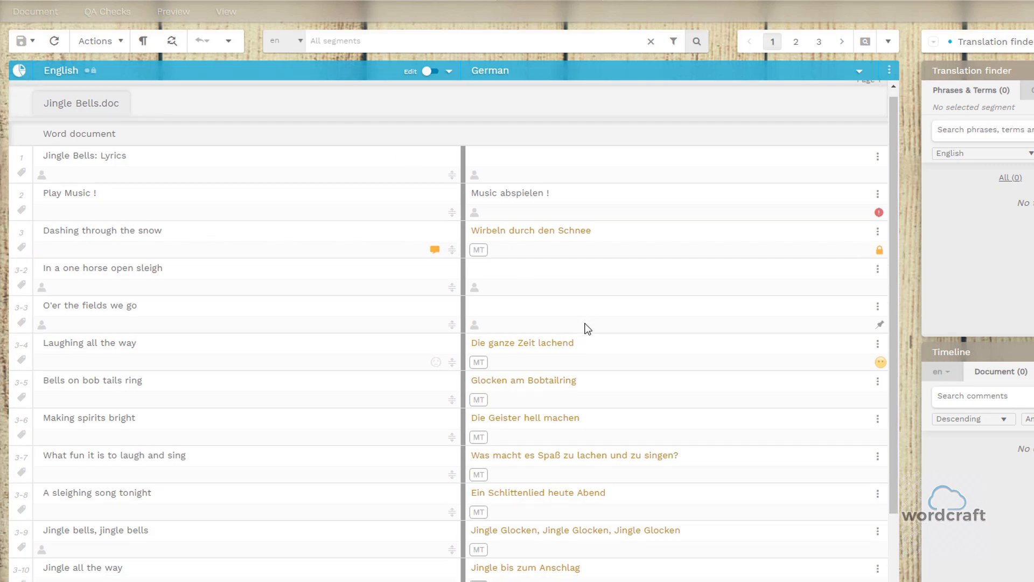
scroll(587, 329, "down", 2)
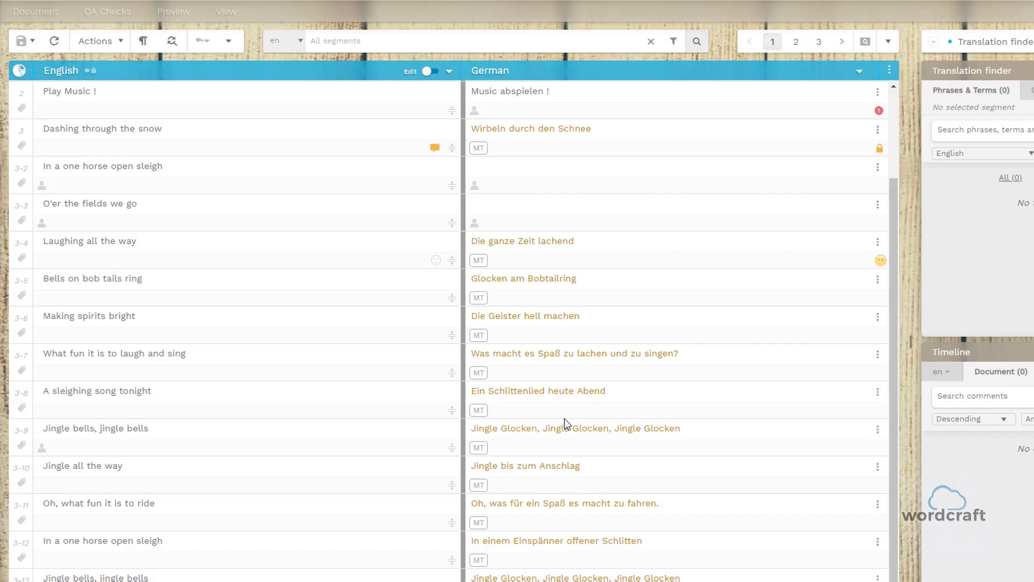
left_click(521, 429)
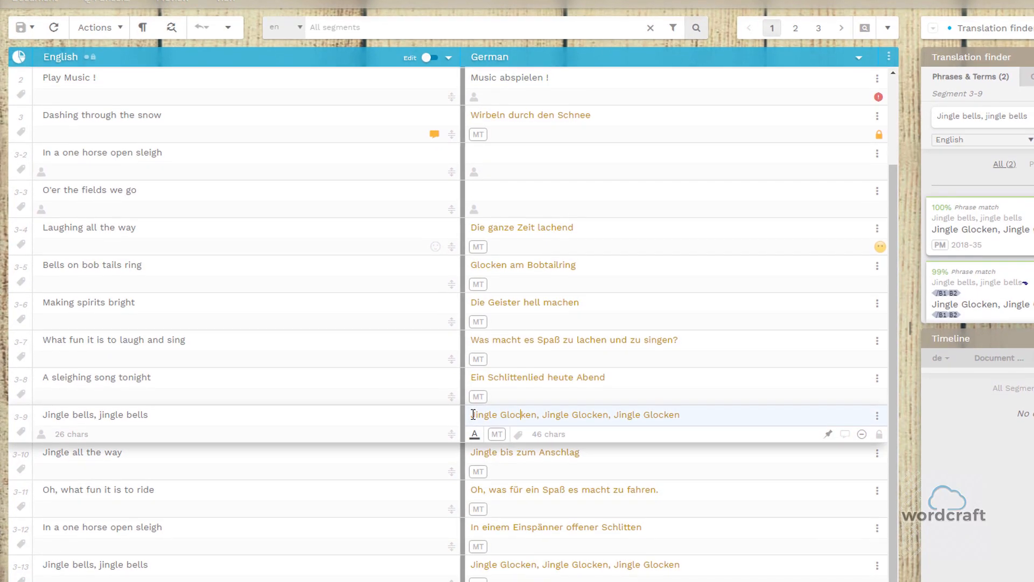
left_click_drag(474, 426, 700, 402)
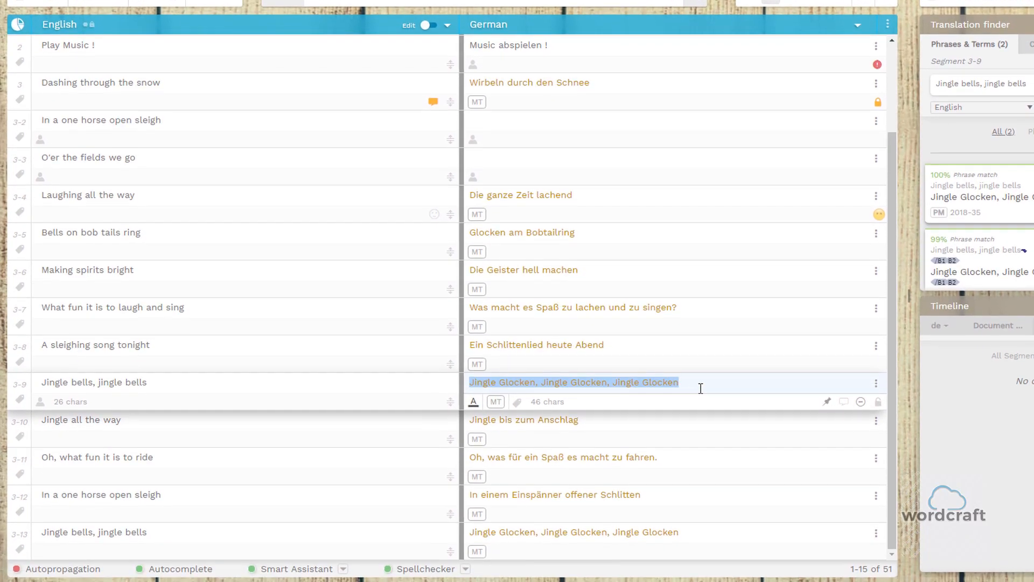
type("Jingl")
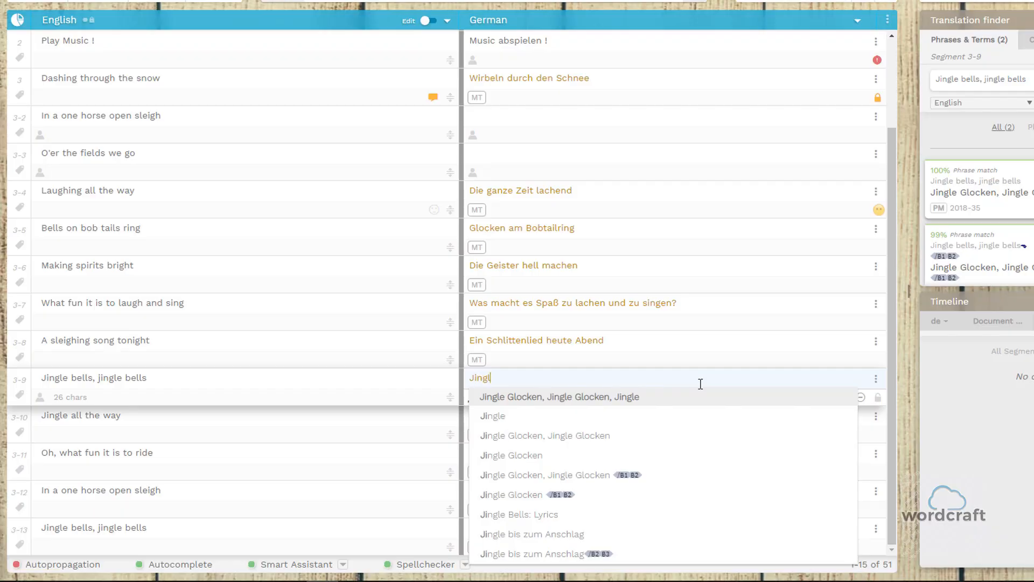
type("e bells")
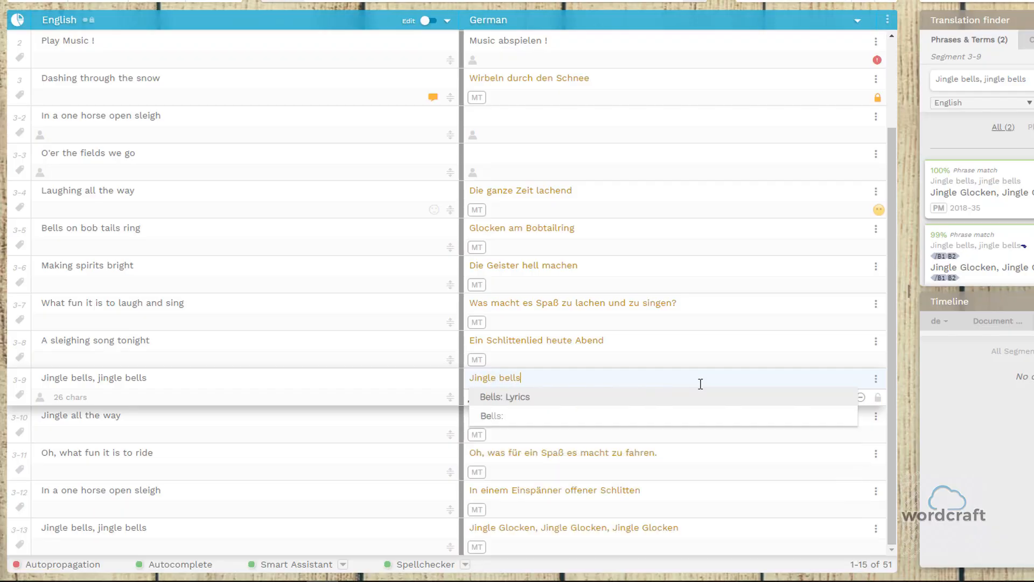
type(", jingle bells")
key("Escape")
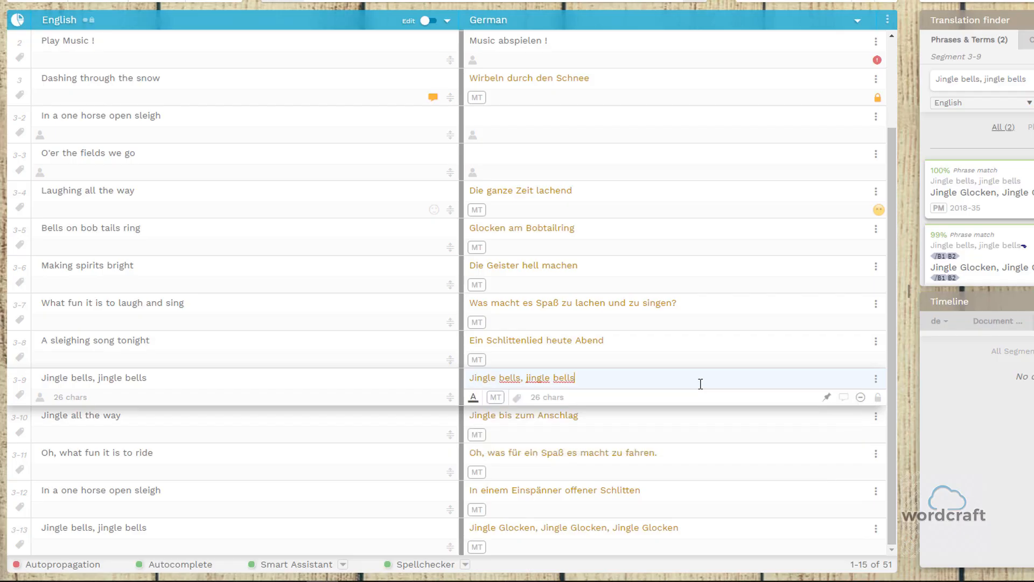
left_click(673, 527)
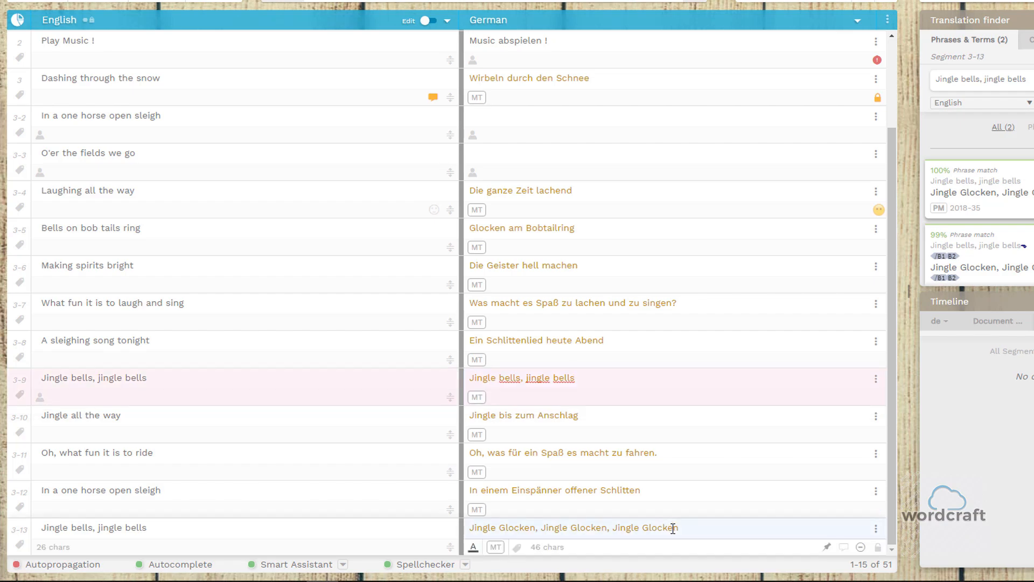
Propagate the translation of segment 3-9 to its repetitions, always overwriting existing translations, and check segment 3-13.
left_click(704, 379)
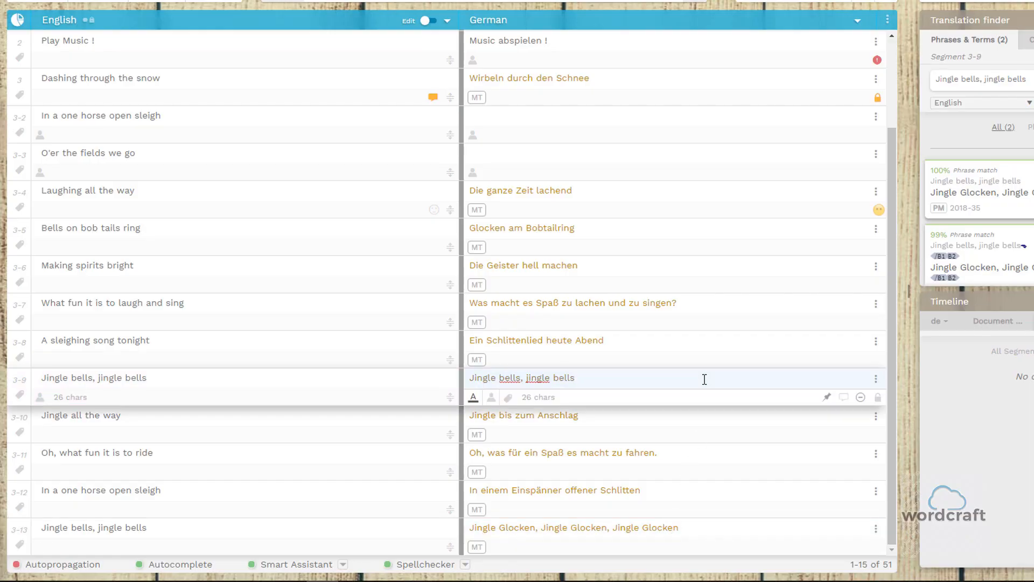
left_click(875, 379)
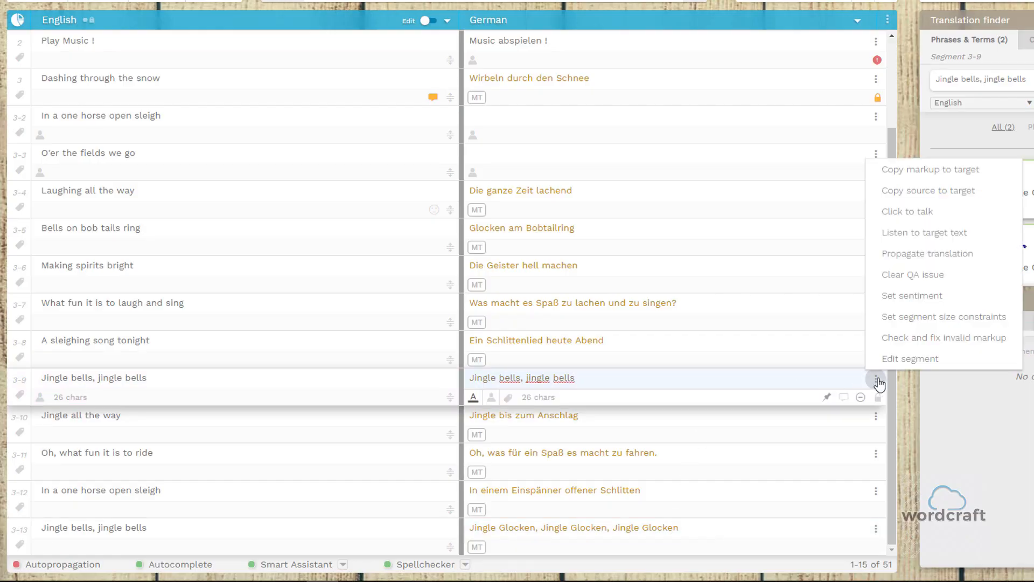
left_click(922, 257)
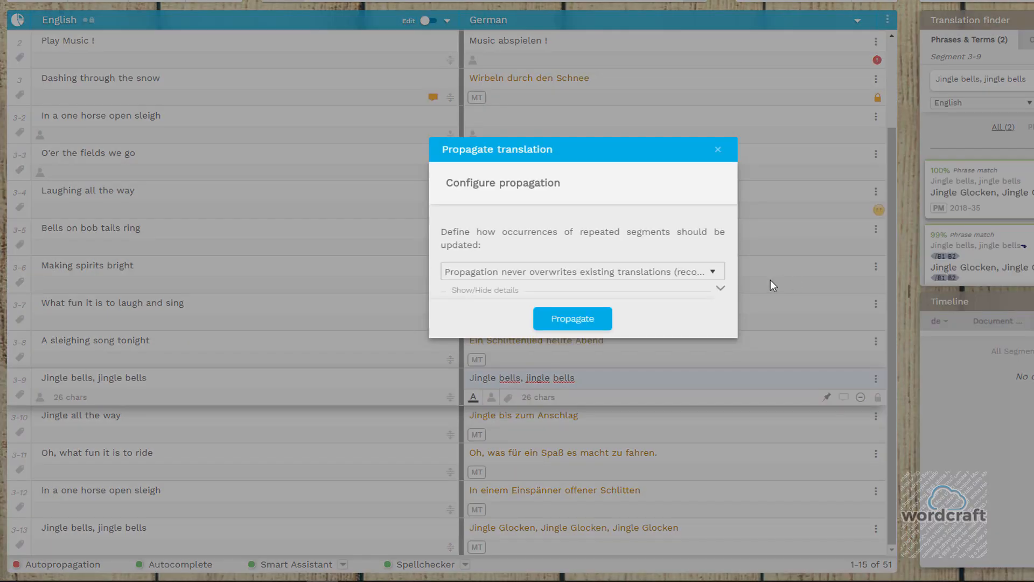
left_click(643, 270)
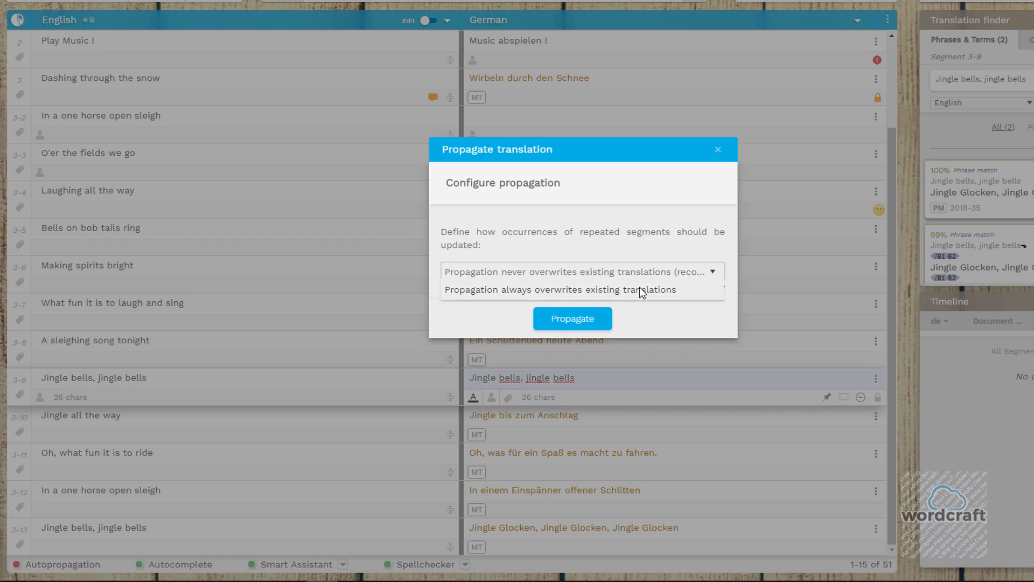
left_click(638, 288)
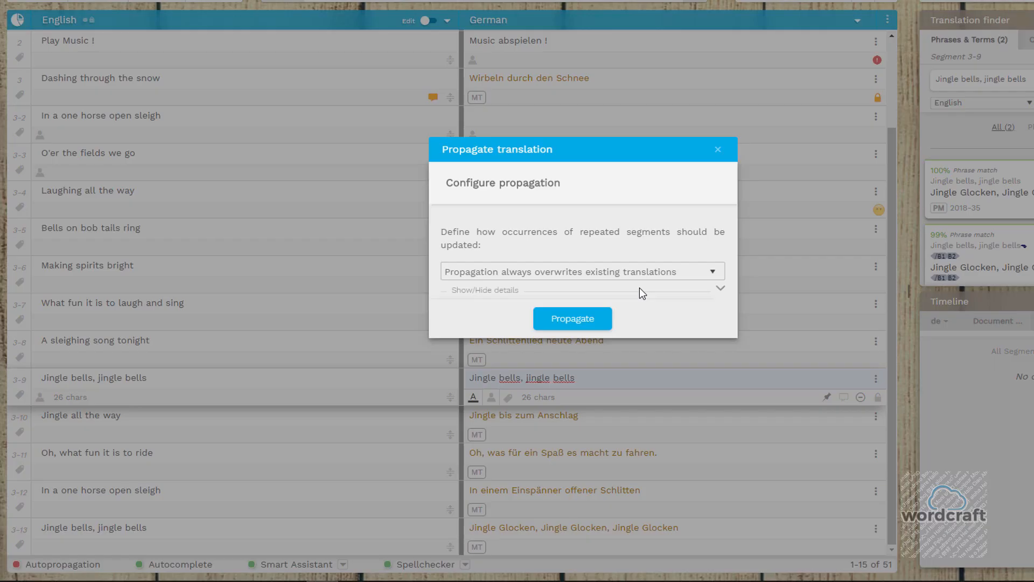
left_click(593, 321)
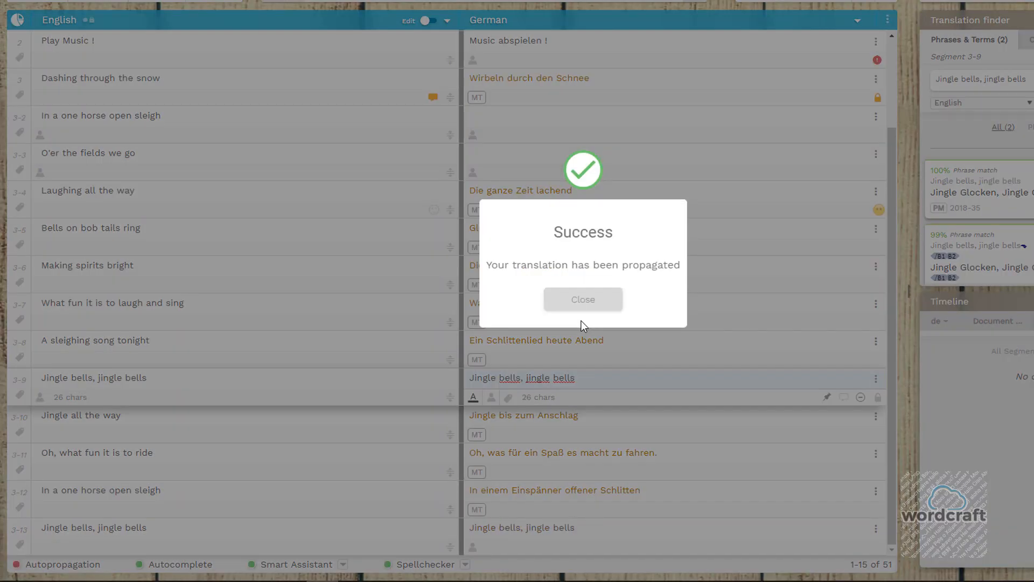
left_click(585, 303)
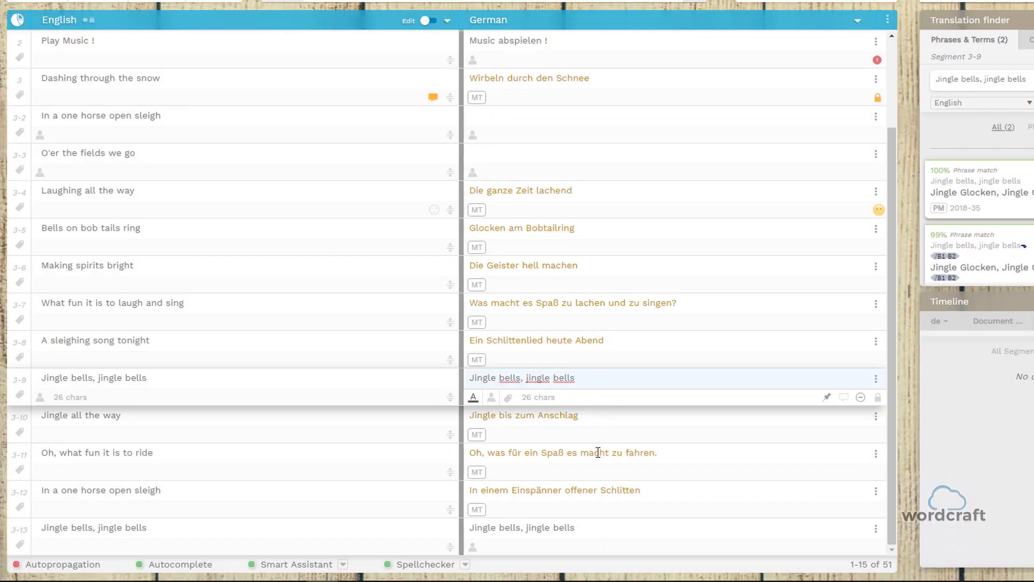
left_click(593, 529)
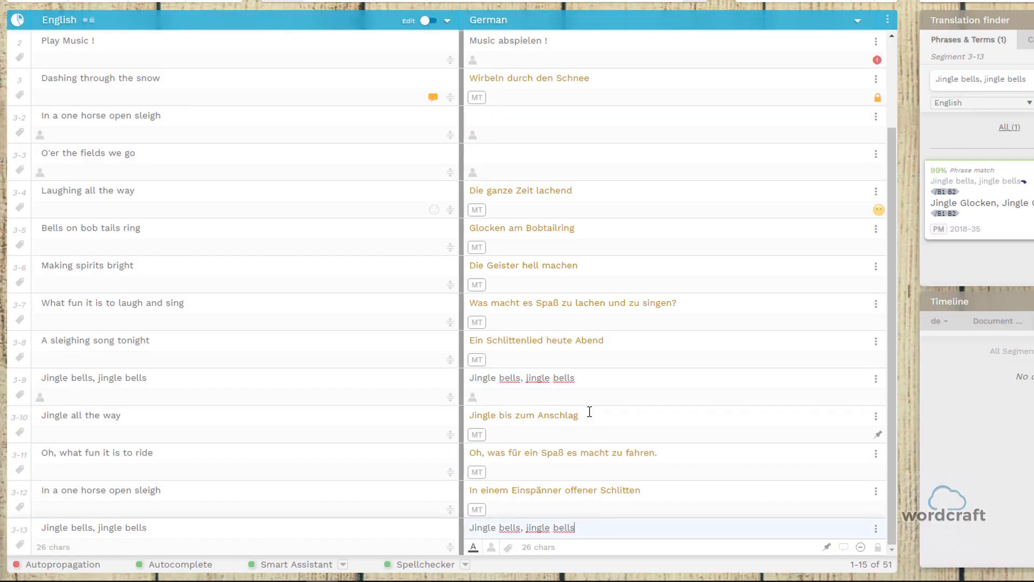
left_click(590, 378)
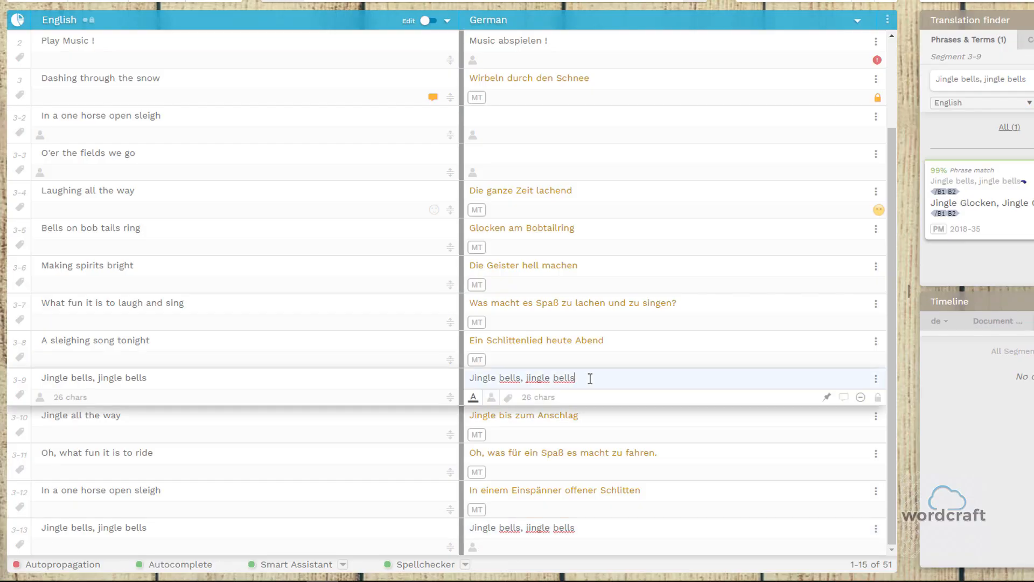
left_click(874, 380)
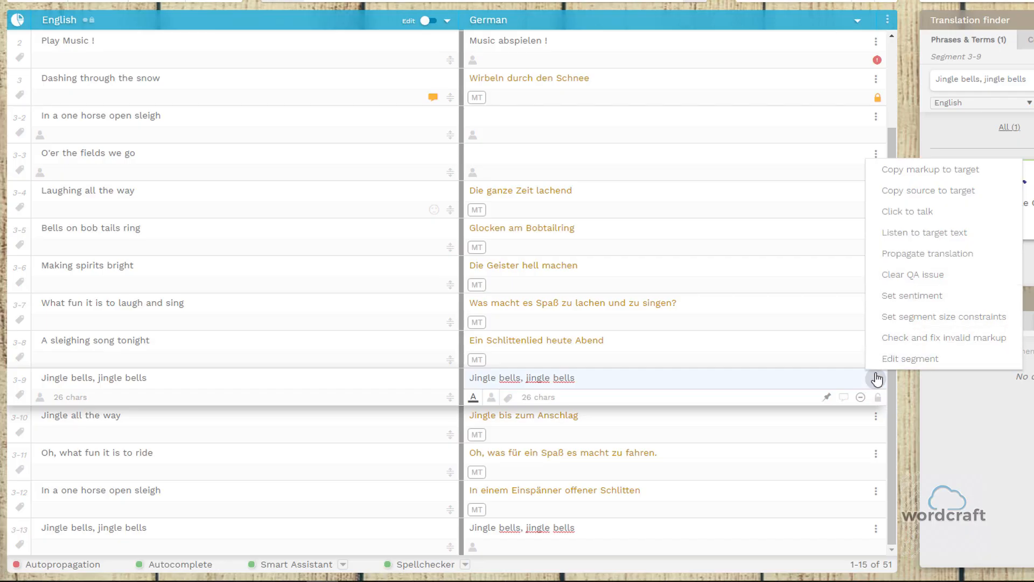
left_click(854, 382)
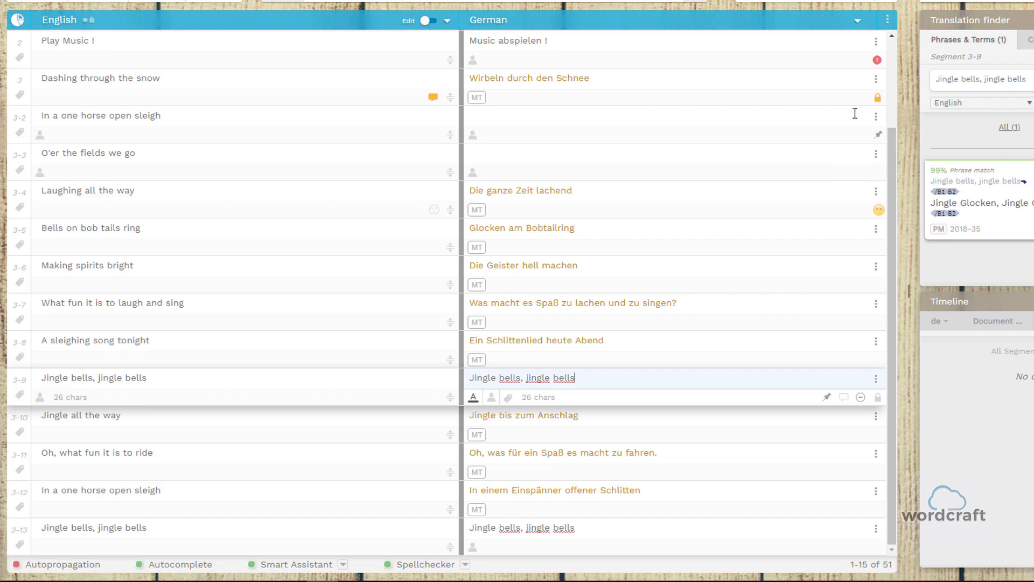
Examine the QA issue flagged on the German translation of segment 2, "Music abspielen !".
scroll(873, 88, "up", 3)
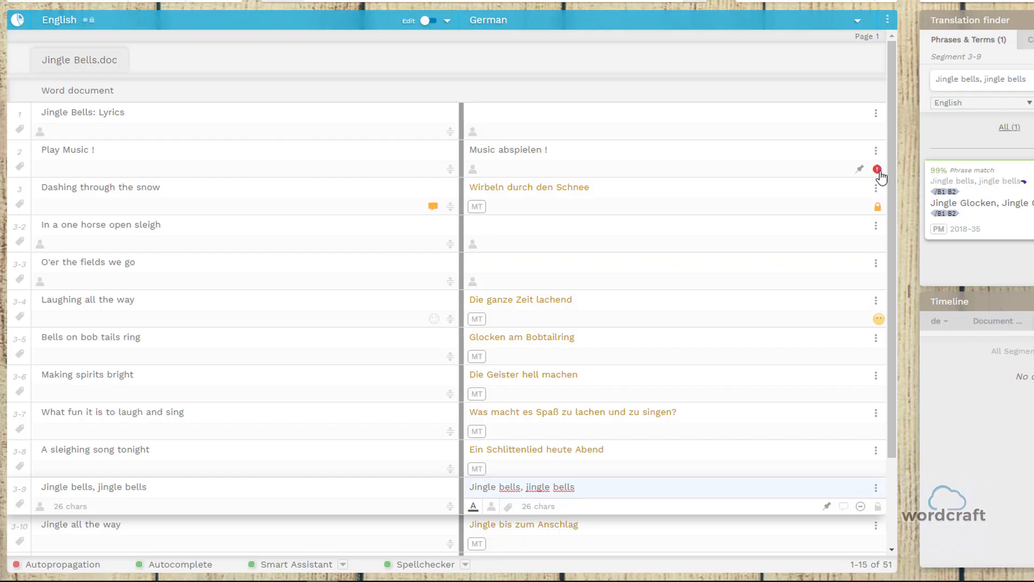
left_click(838, 149)
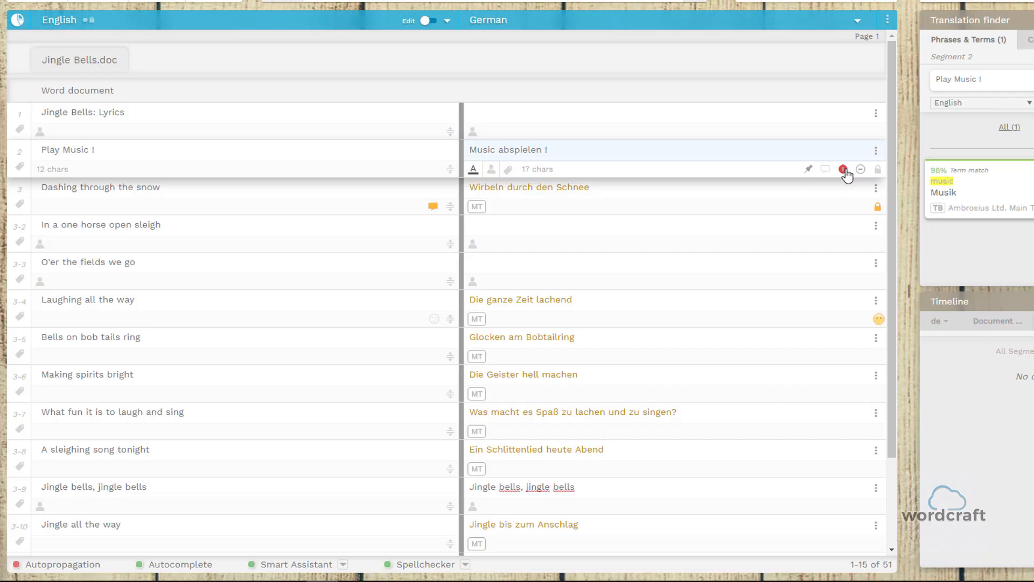
mouse_move(845, 173)
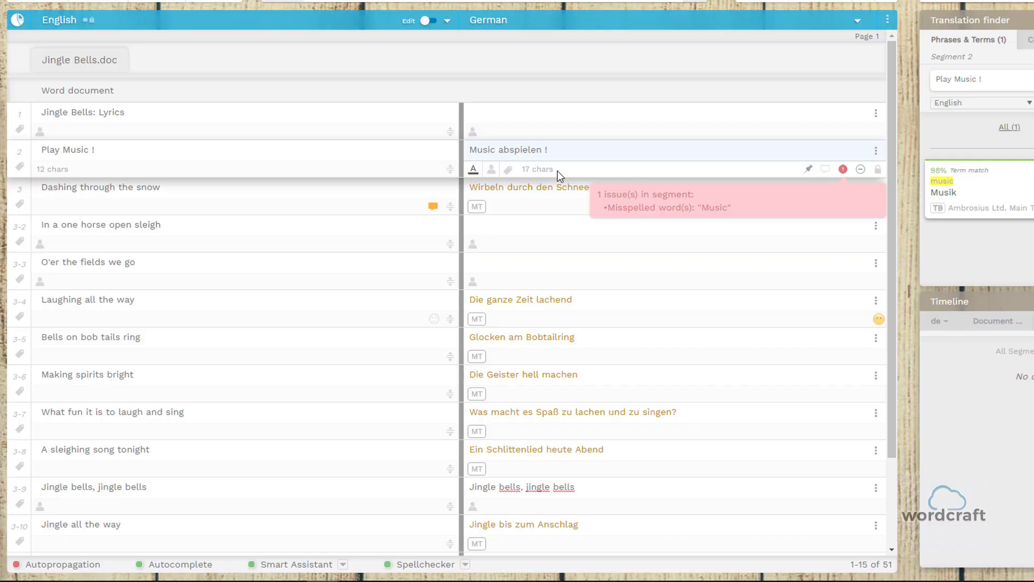
Correct "Music" to "Musik" in the German translation of segment 2 and clear the segment's QA issue.
left_click(495, 151)
key("BackSpace")
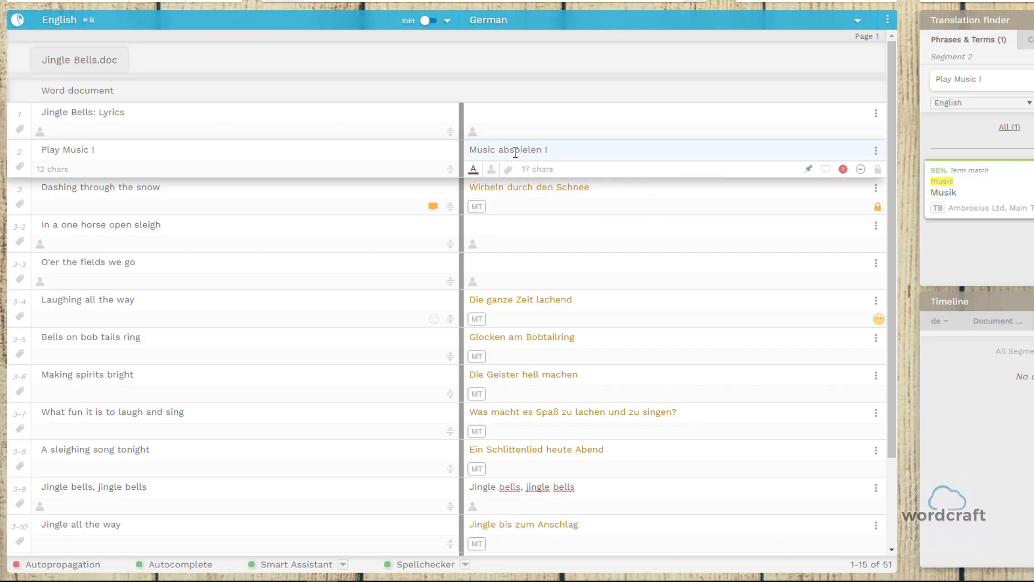
type("k")
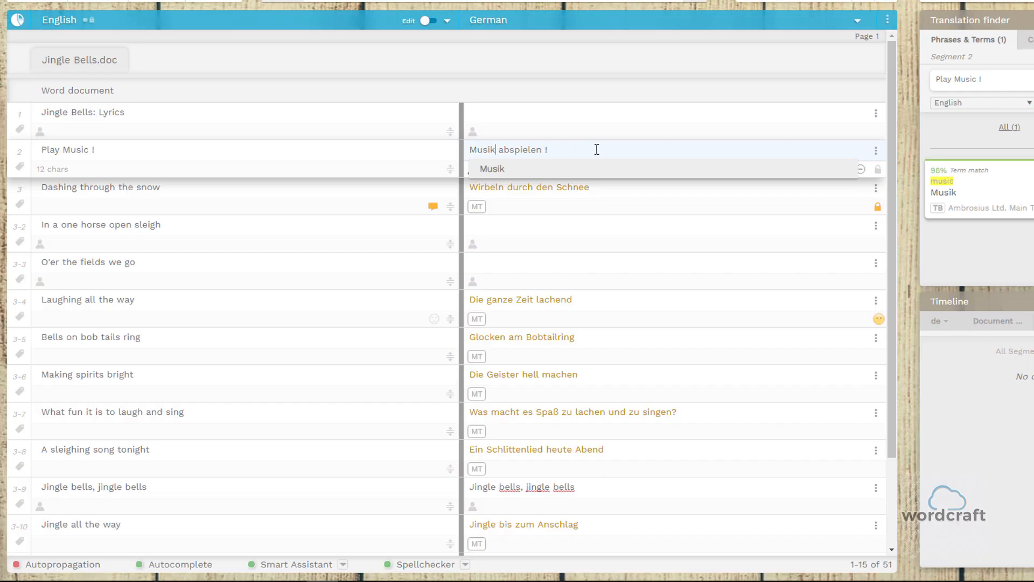
left_click(874, 151)
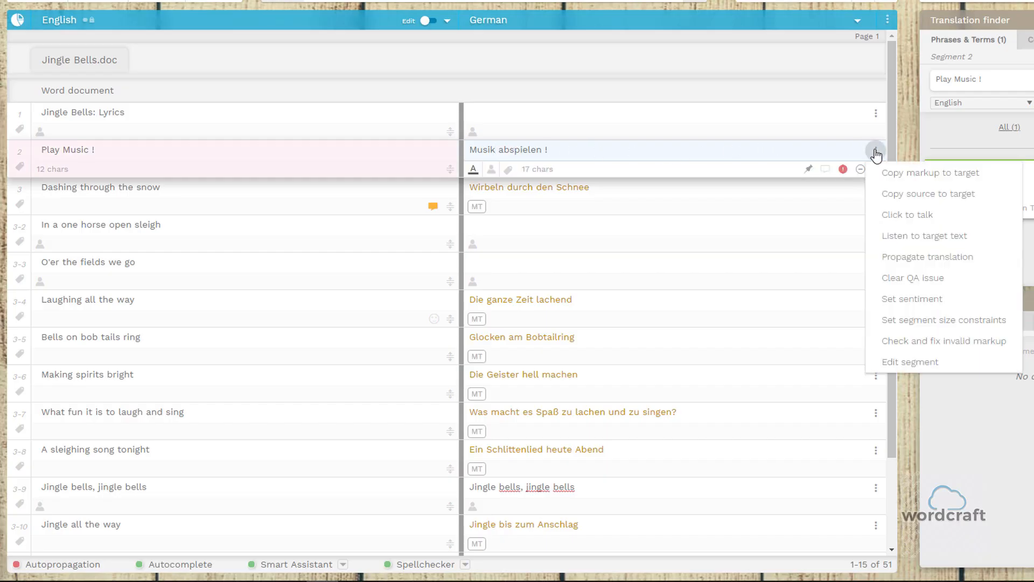
left_click(924, 282)
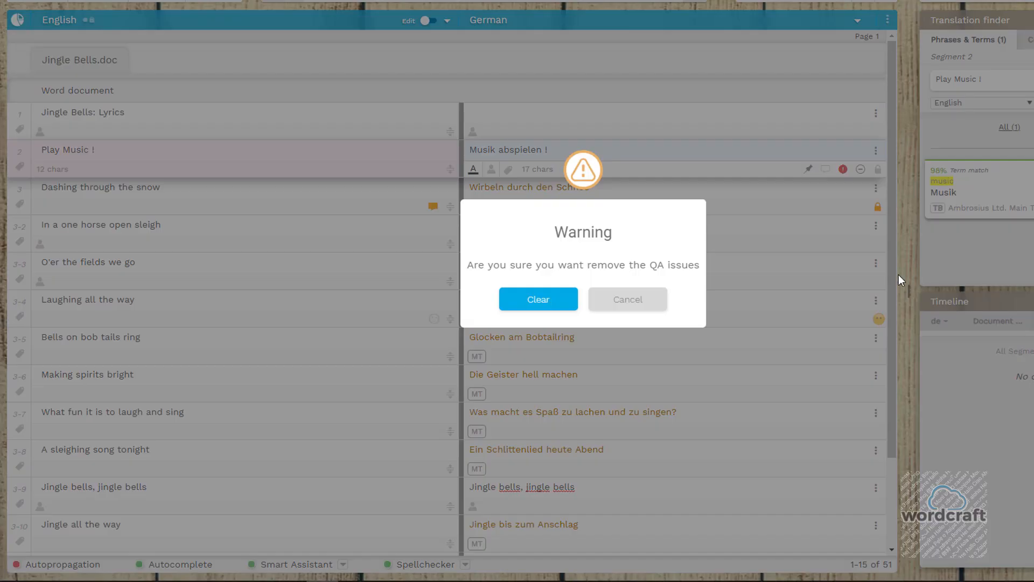
left_click(539, 300)
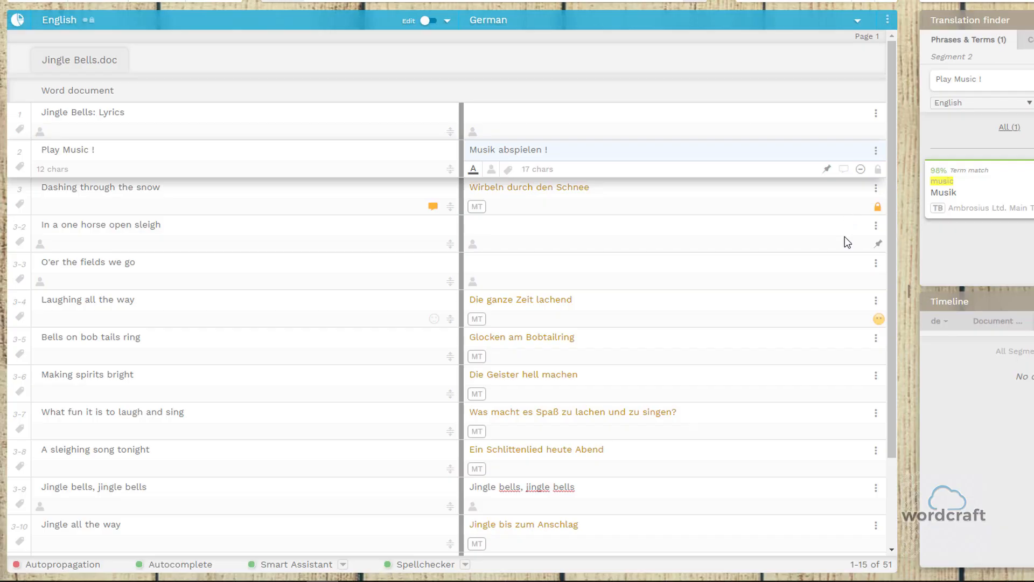
Set the sentiment of the German translation of segment 3-4, "Die ganze Zeit lachend", to the heart-eyes face.
scroll(845, 237, "down", 1)
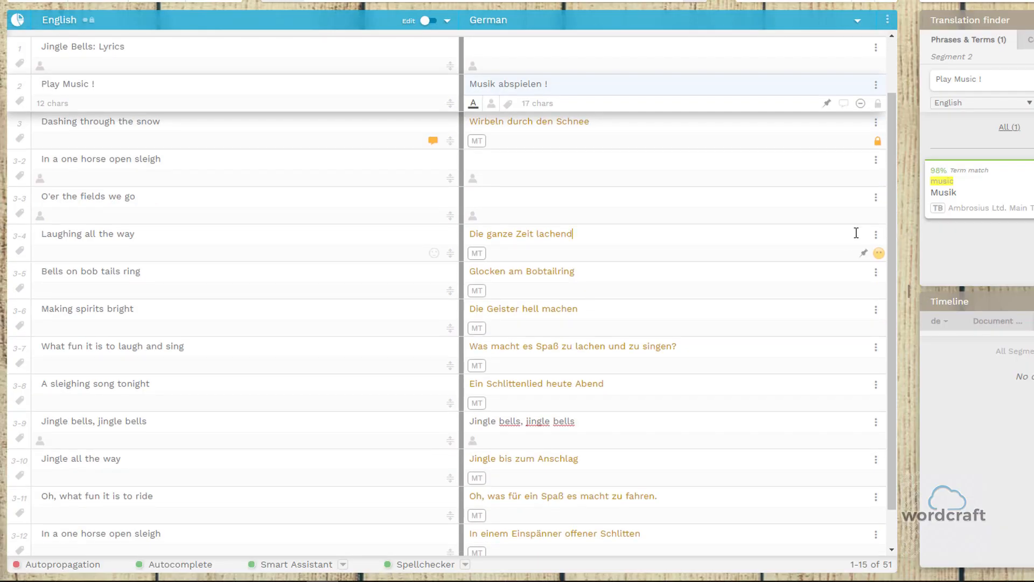
left_click(875, 236)
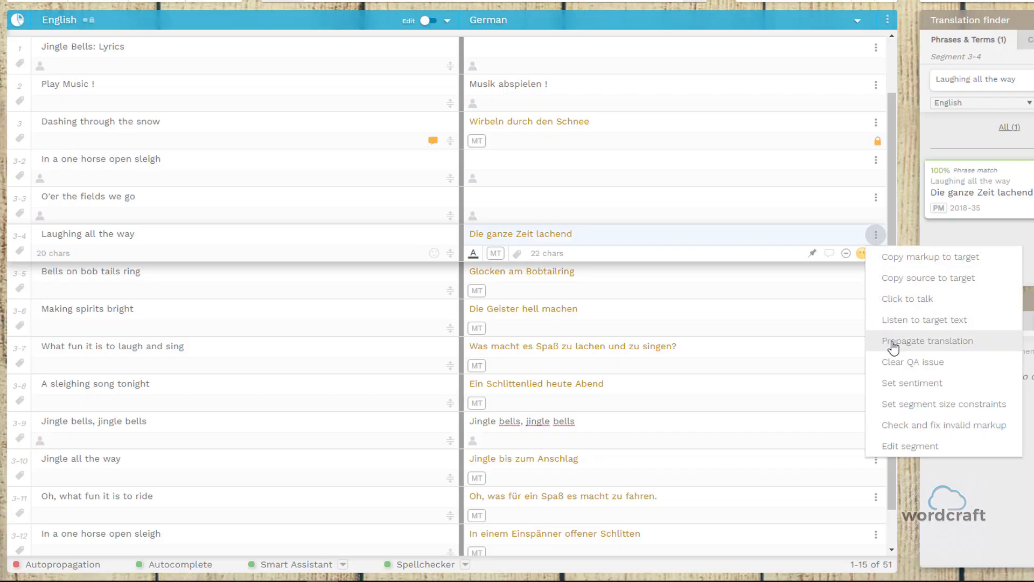
left_click(915, 391)
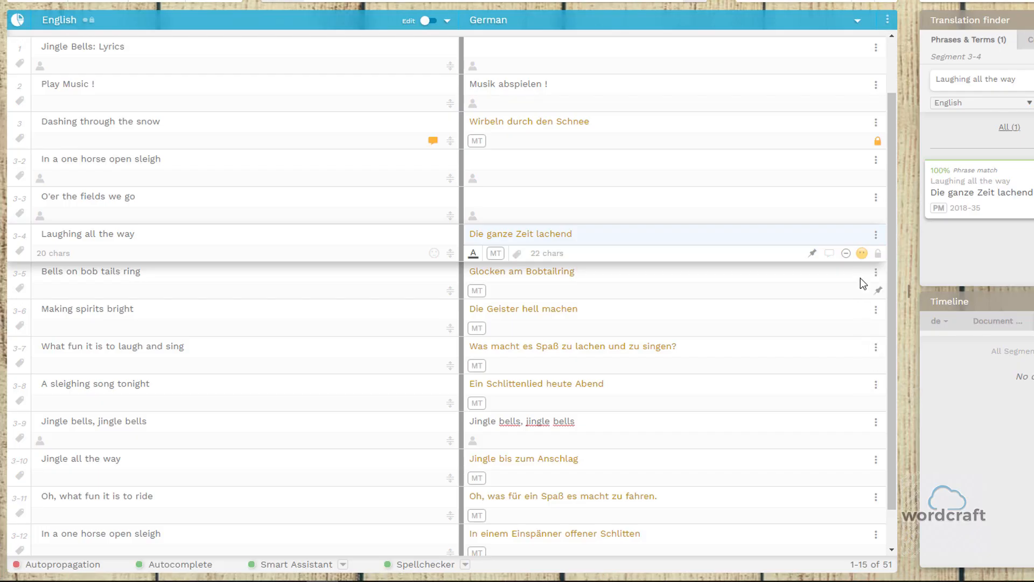
left_click(862, 257)
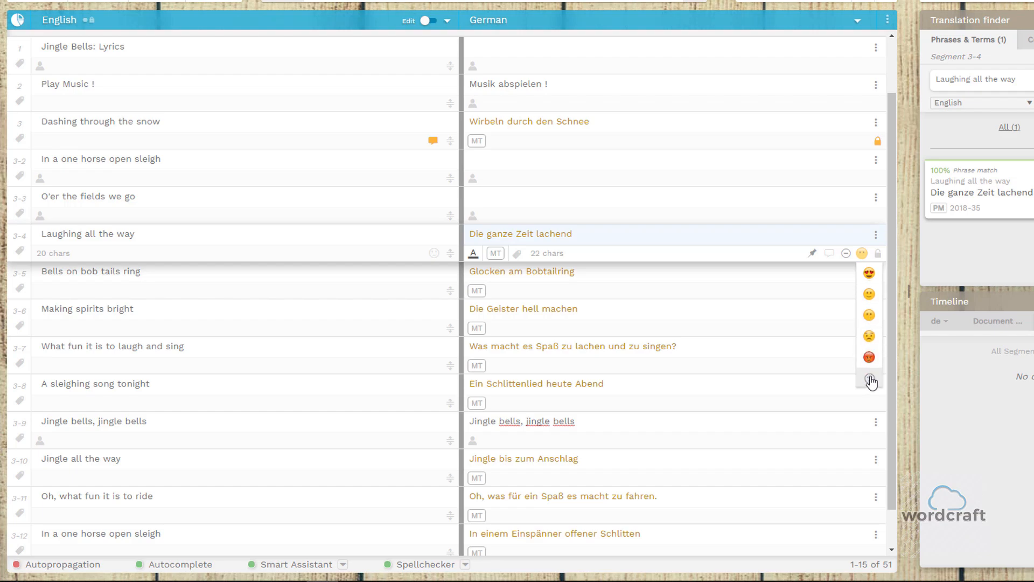
left_click(869, 274)
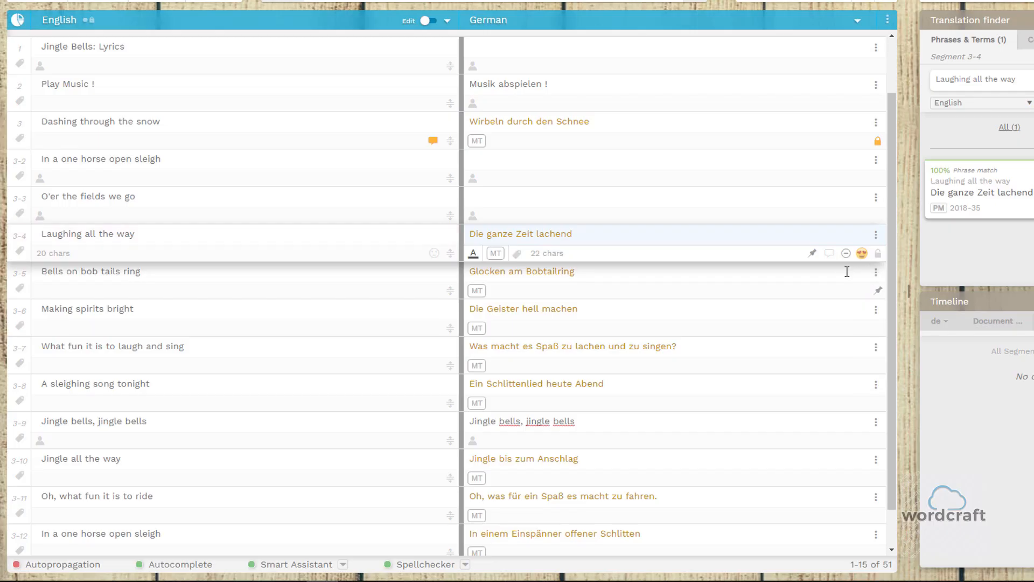
In the size constraints of German segment 3-5, "Glocken am Bobtailring", set the maximum to Absolute with a value of 20.
left_click(846, 272)
left_click(875, 273)
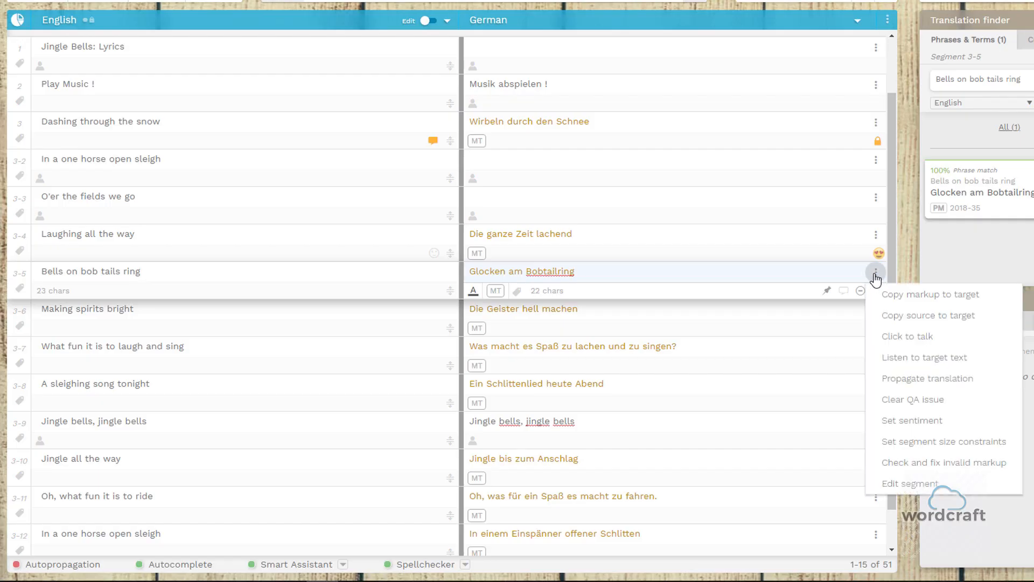
left_click(924, 443)
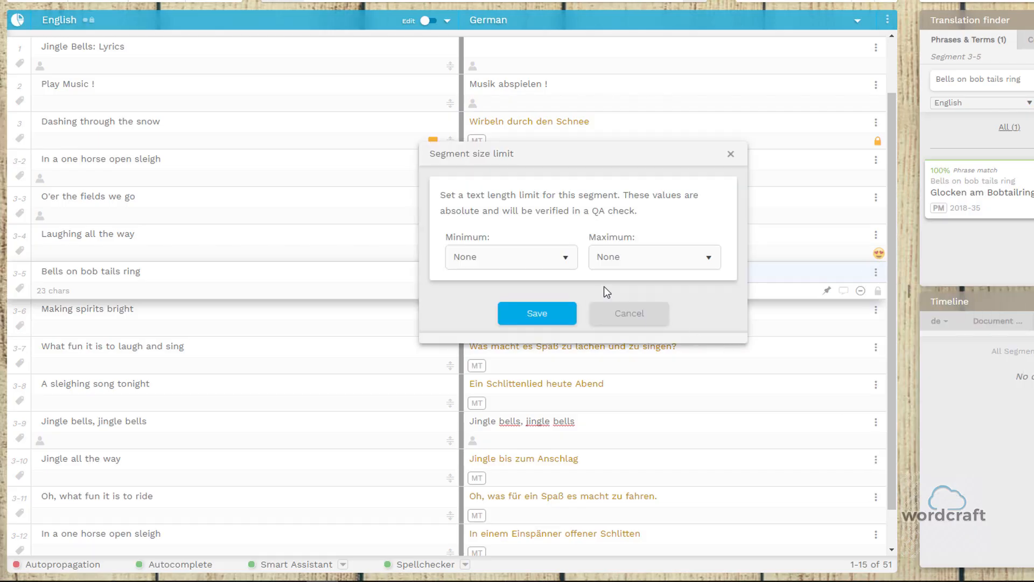
left_click(640, 262)
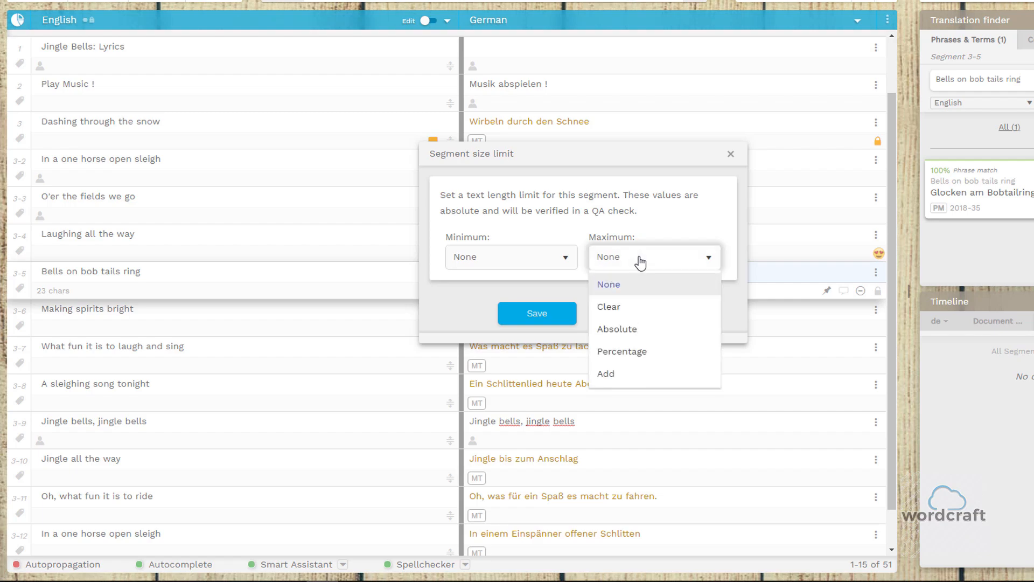
left_click(642, 305)
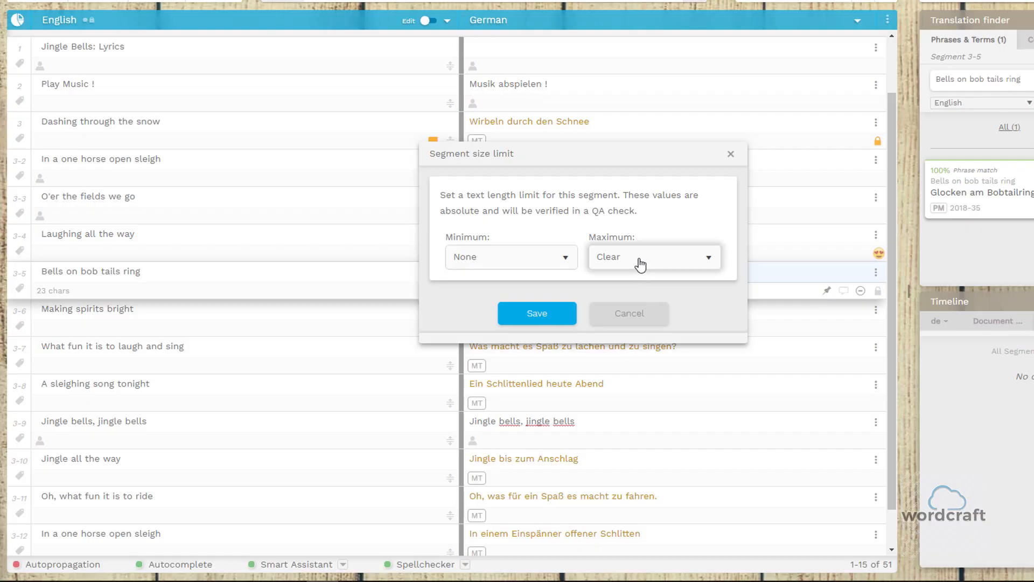
left_click(641, 263)
left_click(637, 331)
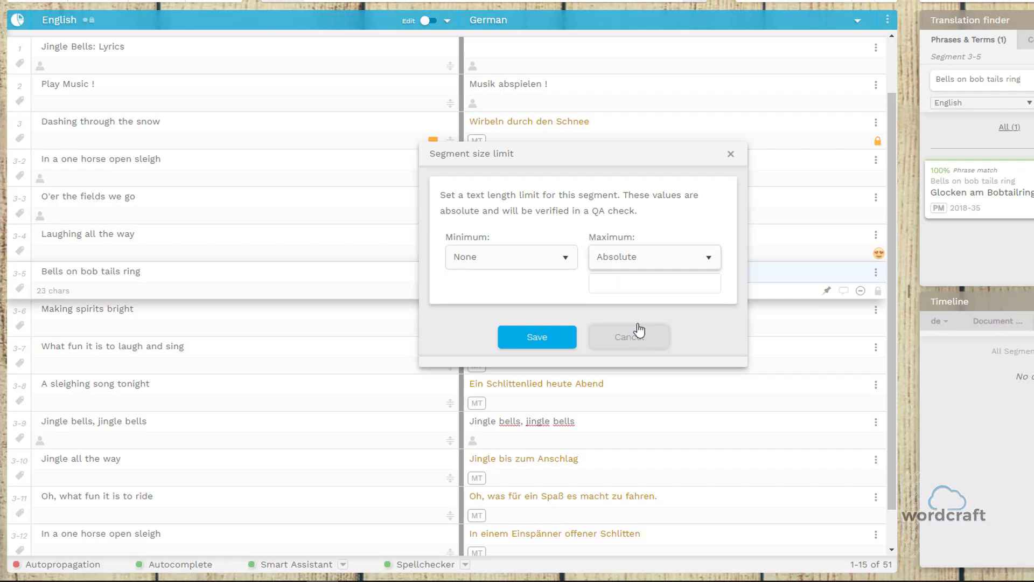
left_click(640, 287)
type("20")
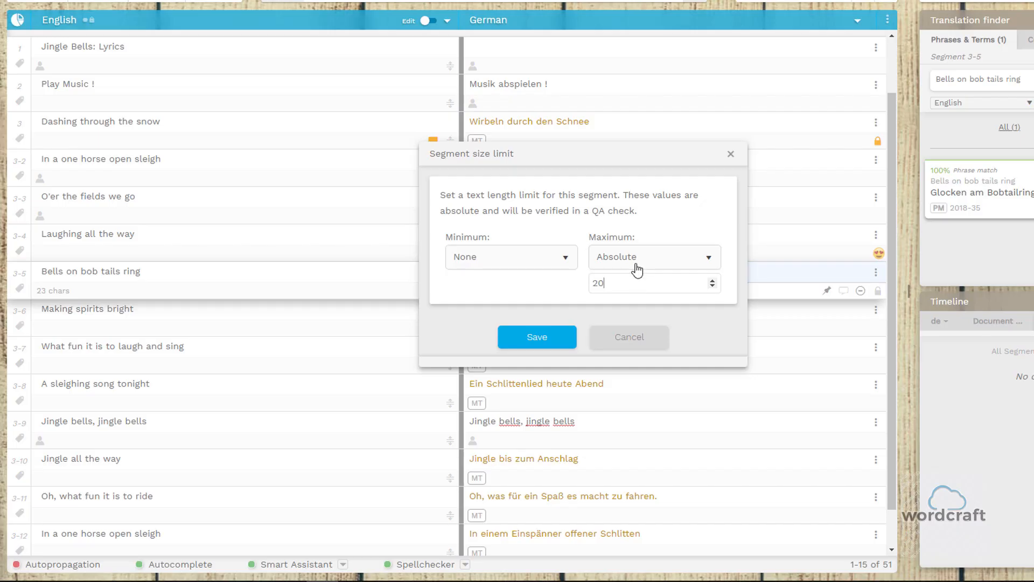
Try the Percentage and Add types for the maximum size limit and return it to Absolute.
left_click(635, 259)
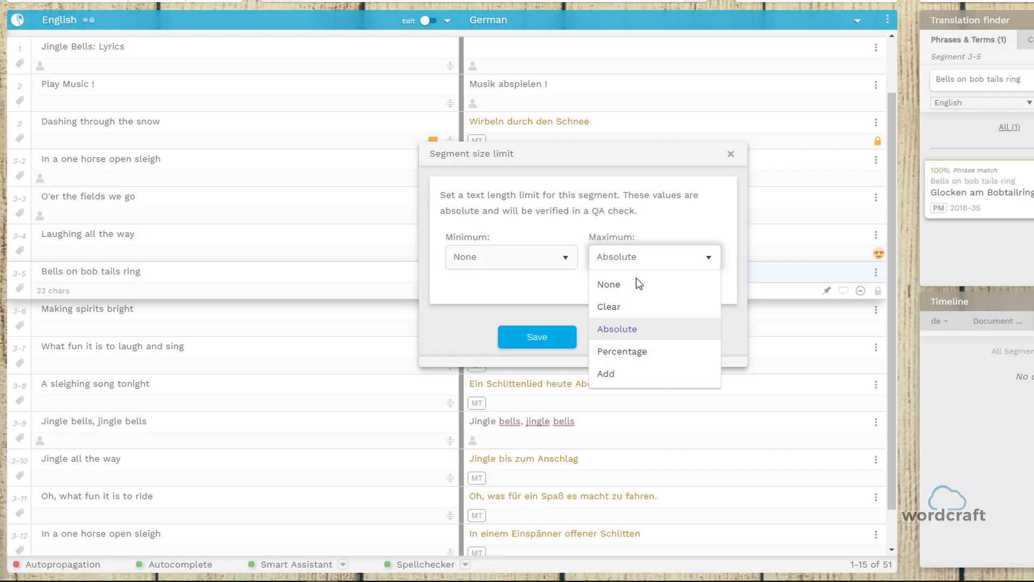
left_click(636, 351)
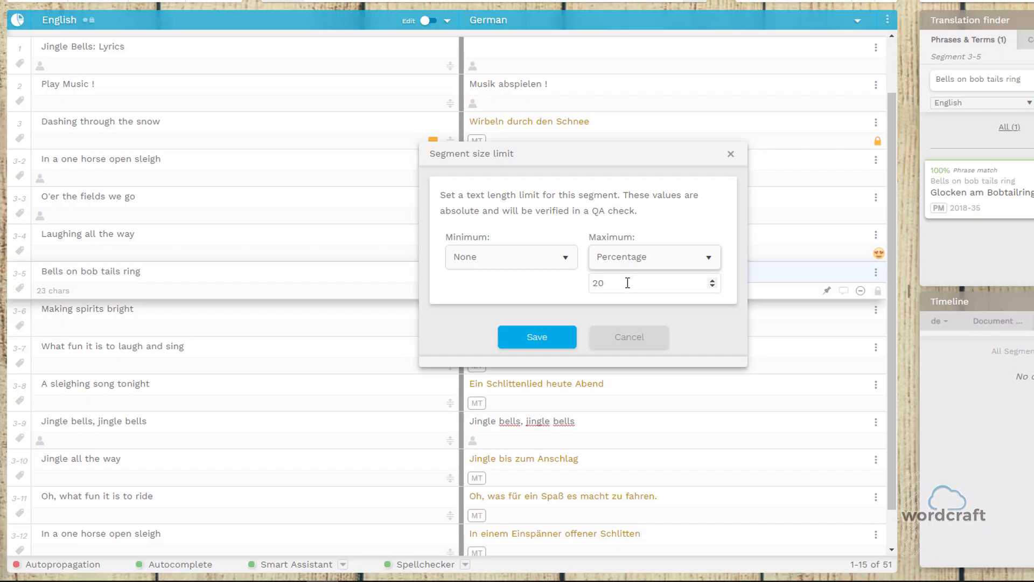
left_click(634, 261)
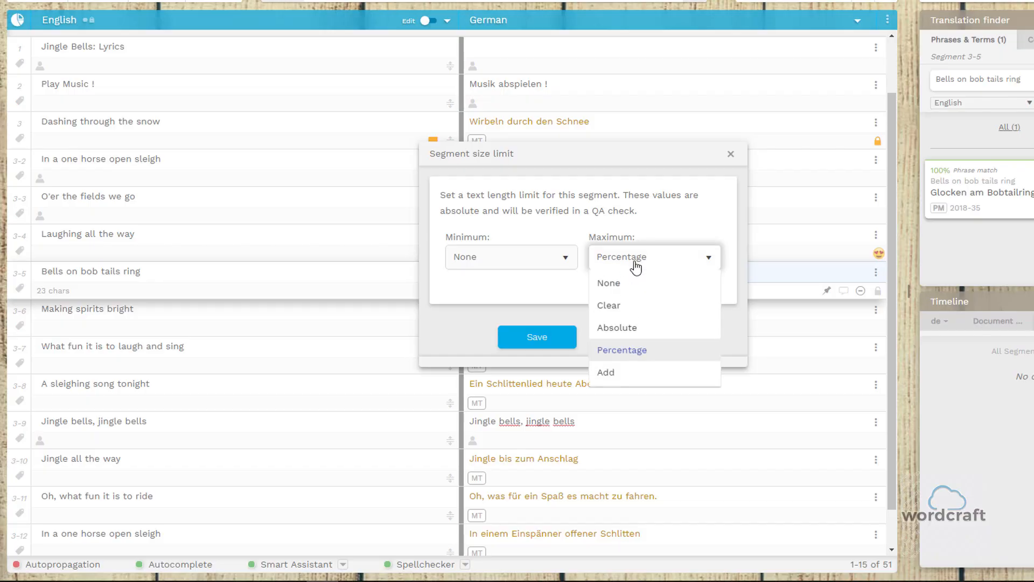
left_click(634, 377)
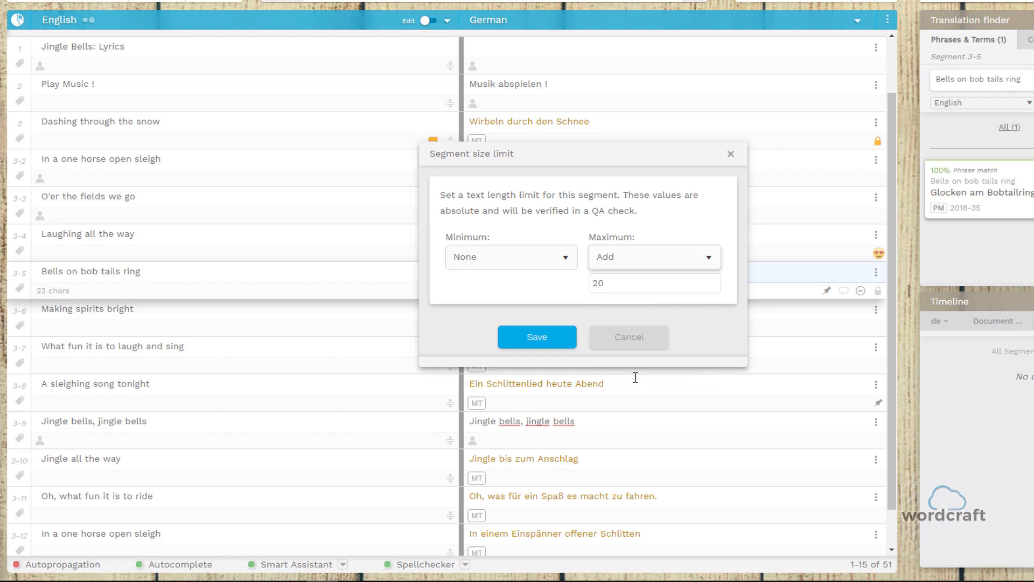
left_click(630, 265)
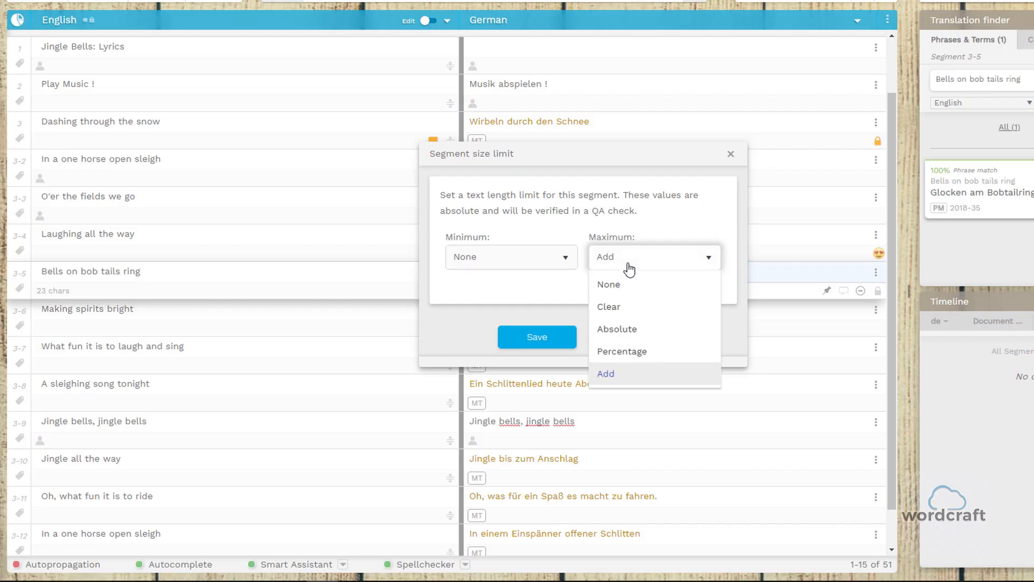
left_click(633, 332)
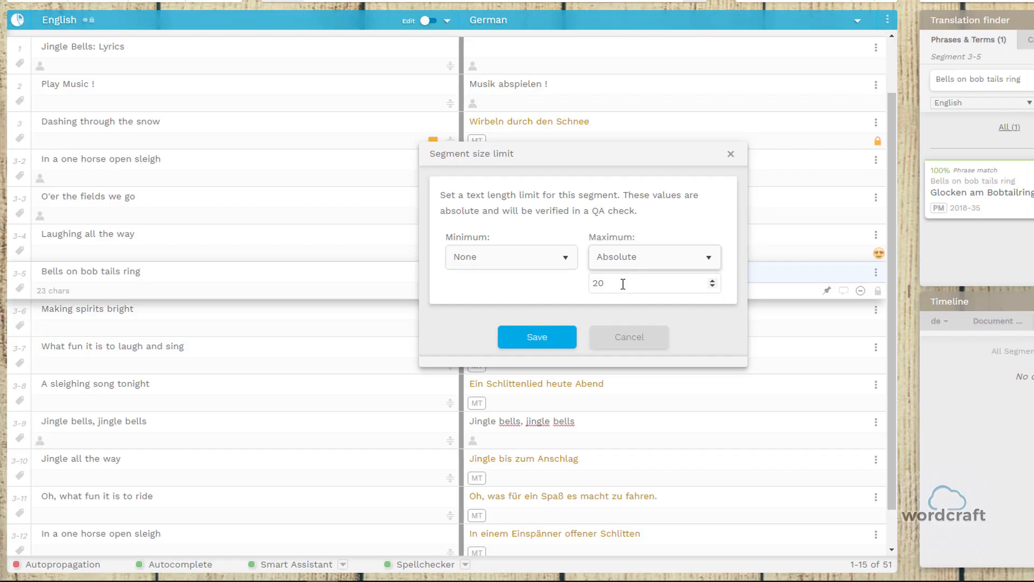
Save the size limit of segment 3-5 and check the character limit indicator below its German text.
left_click(543, 336)
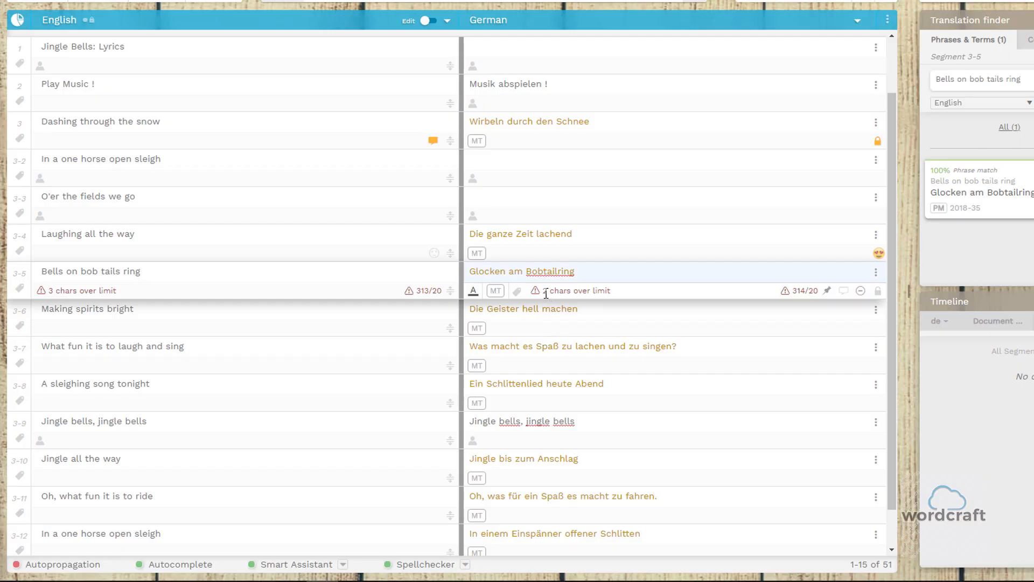
mouse_move(539, 291)
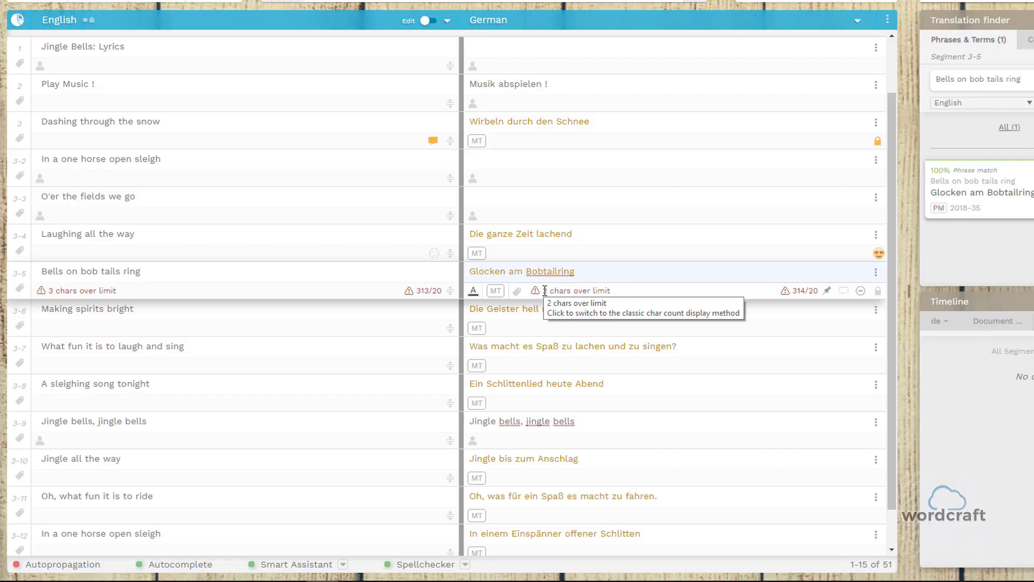
left_click(874, 276)
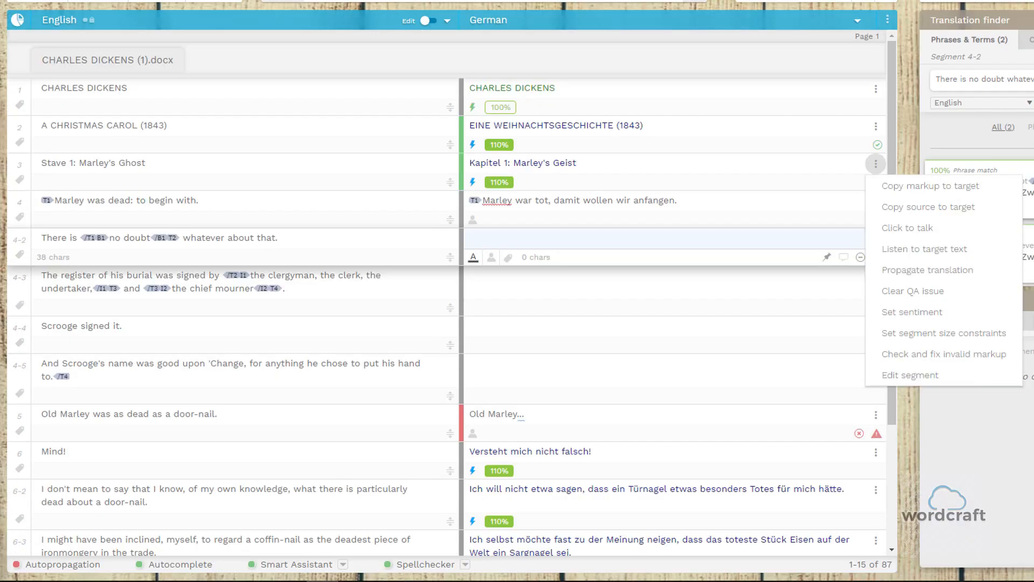
In CHARLES DICKENS (1).docx, delete the T1 markup from the German text of segment 4 and restore it by checking and fixing invalid markup.
left_click(486, 201)
left_click(485, 201)
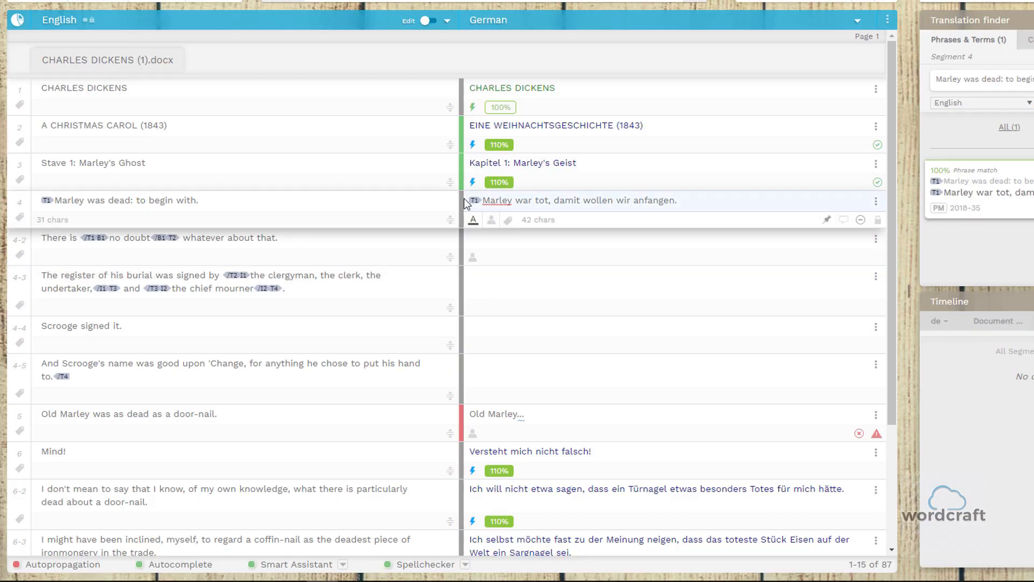
left_click(876, 203)
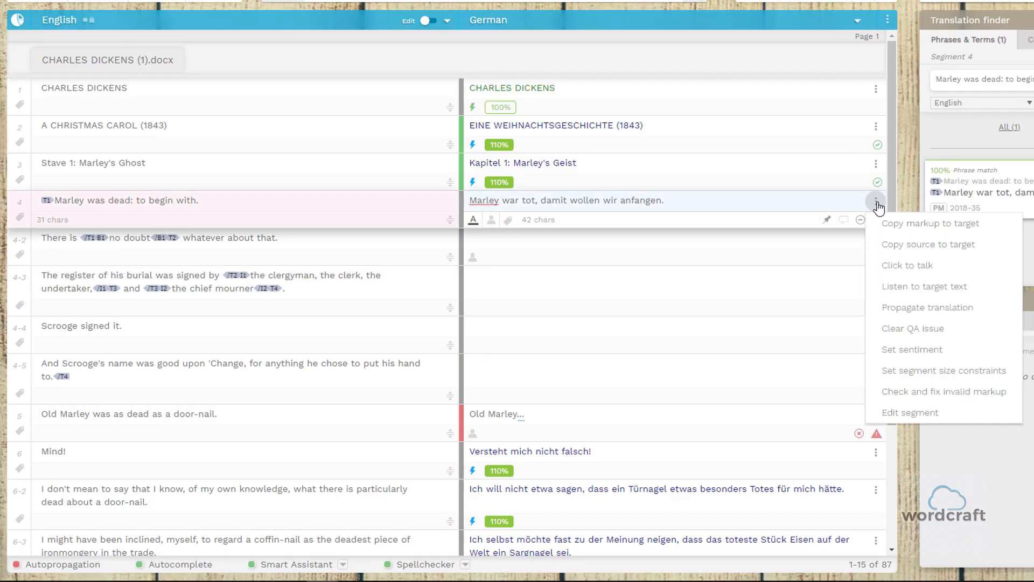
left_click(924, 396)
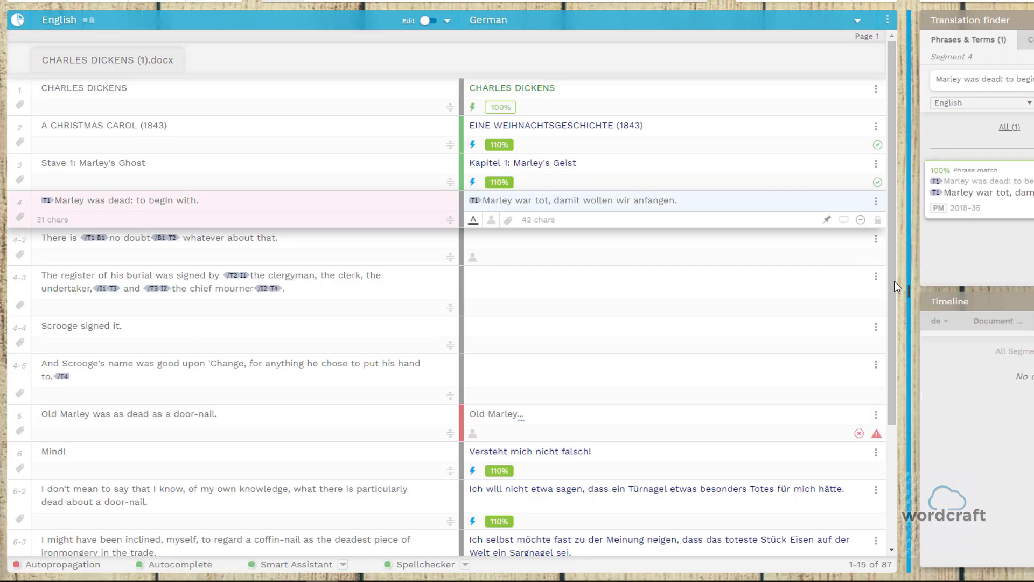
Open segment 4-2 for viewing and editing, examine its German and English source properties, and close it without saving.
left_click(875, 240)
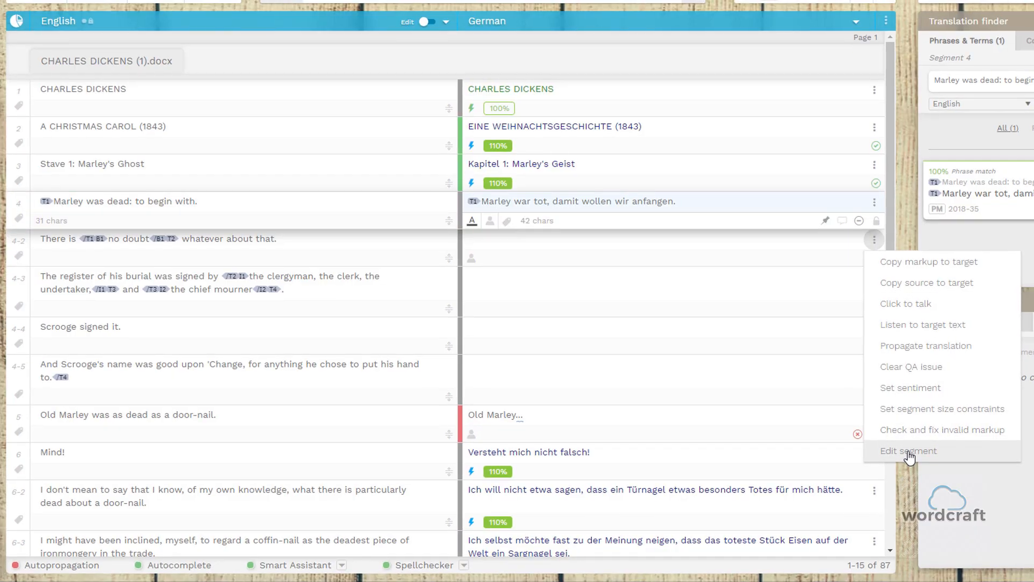
left_click(910, 453)
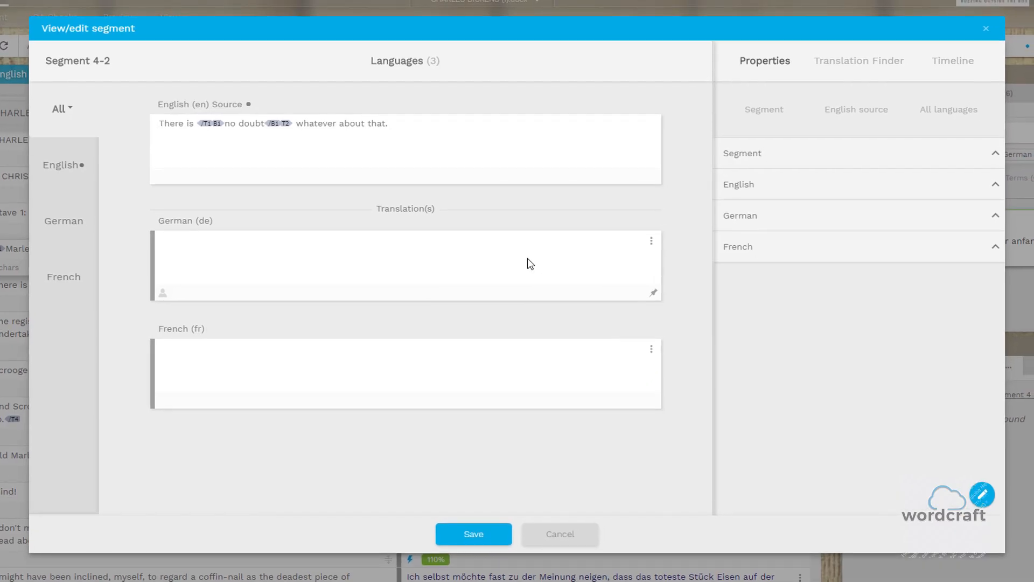
left_click(473, 255)
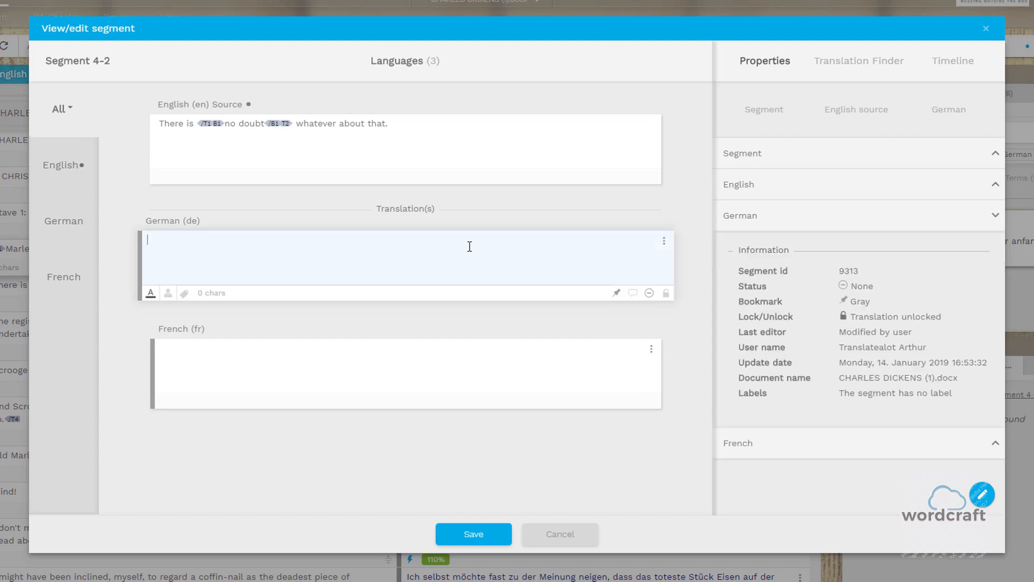
left_click(433, 125)
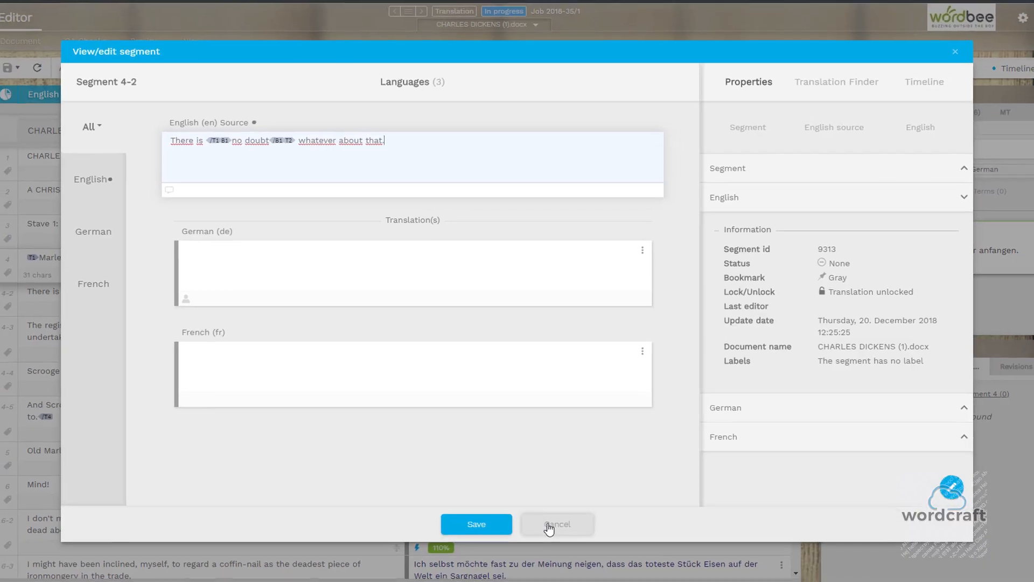
left_click(548, 521)
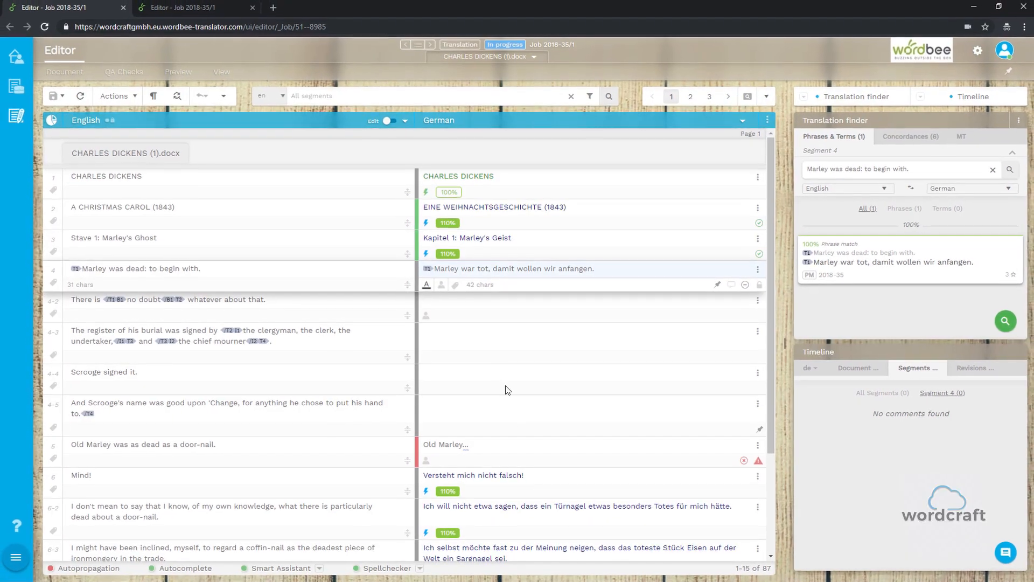